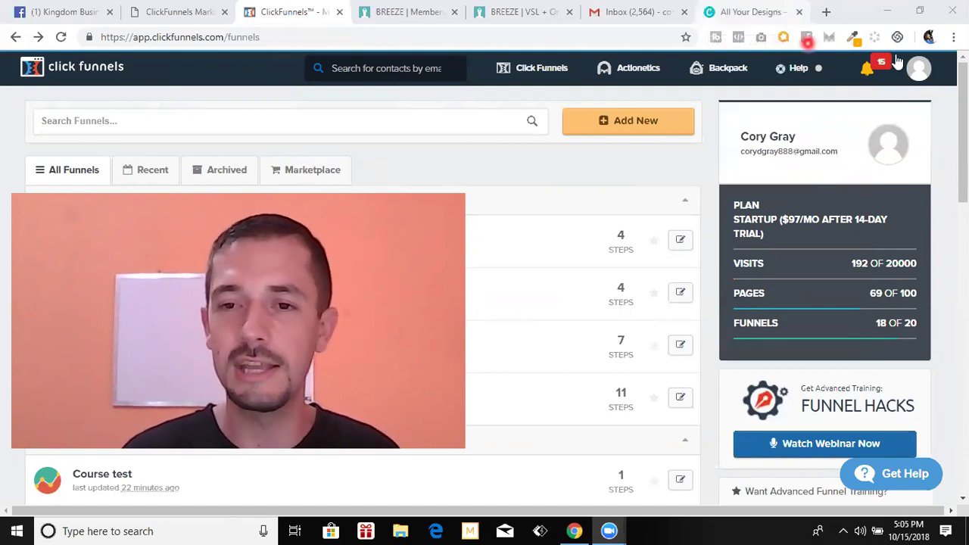
left_click(866, 68)
left_click(867, 68)
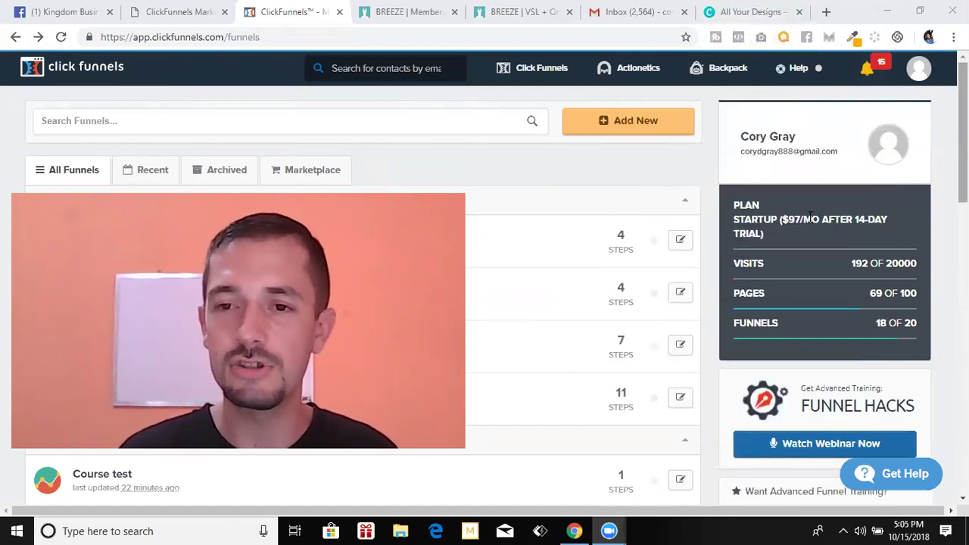
left_click(833, 218)
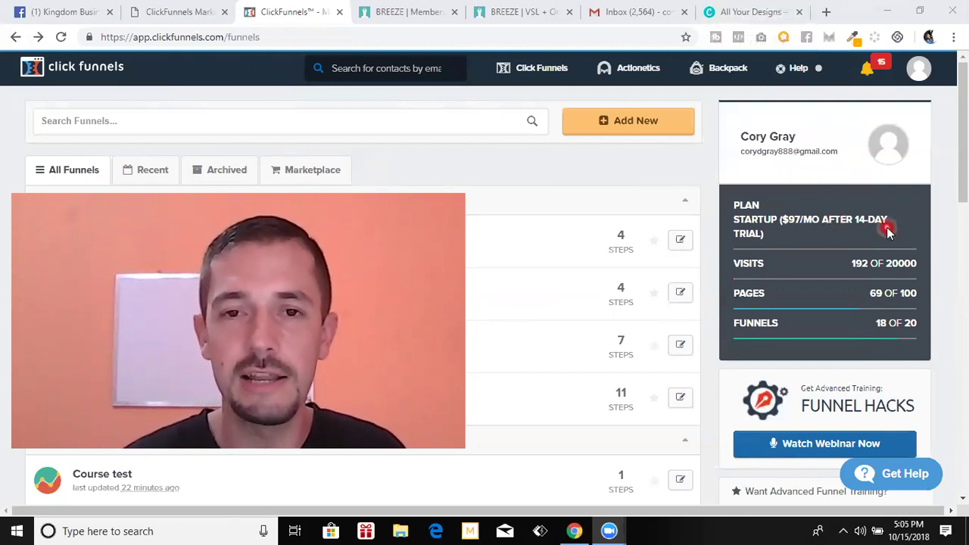
Open the template shop in the Funnel Marketplace and filter the templates by the Membership Funnel category
left_click(524, 72)
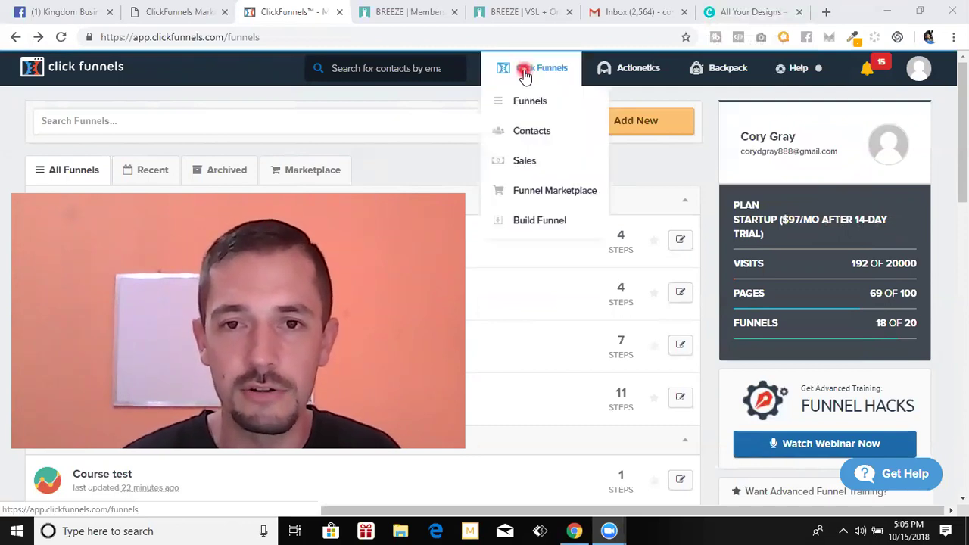
left_click(557, 189)
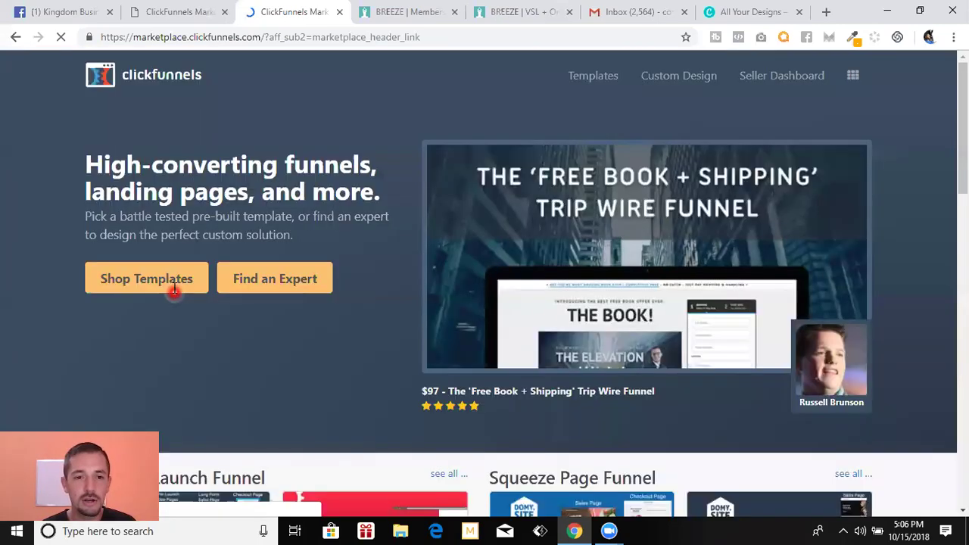
left_click(174, 286)
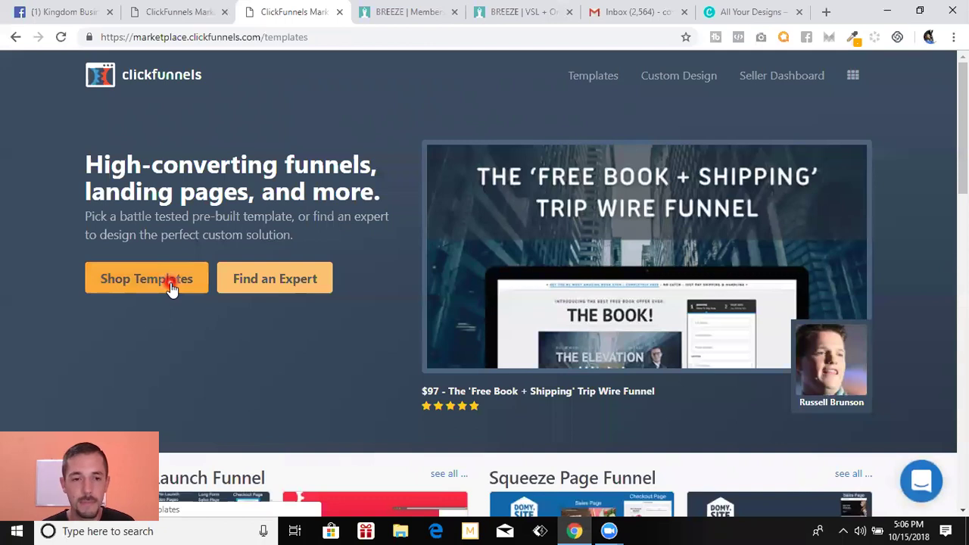
scroll(295, 277, "down", 2)
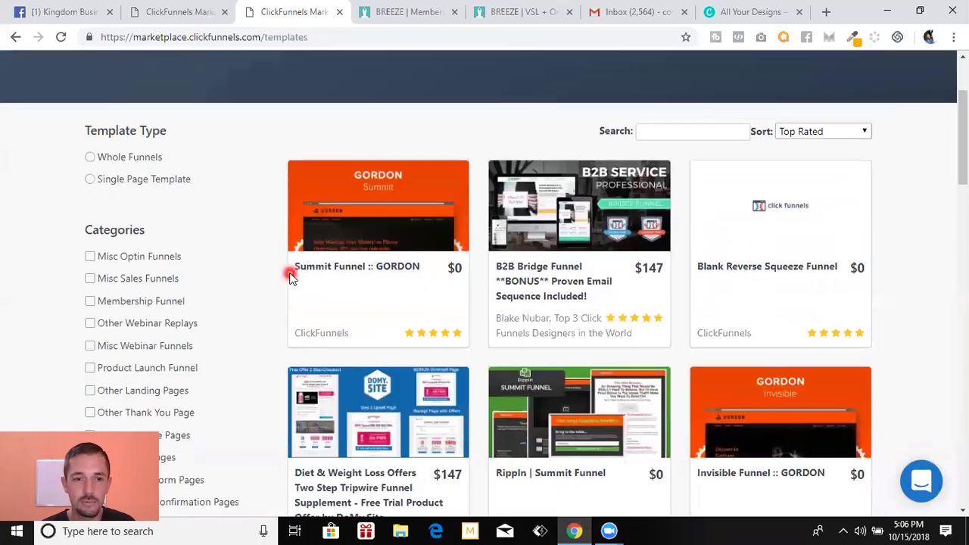
left_click(89, 298)
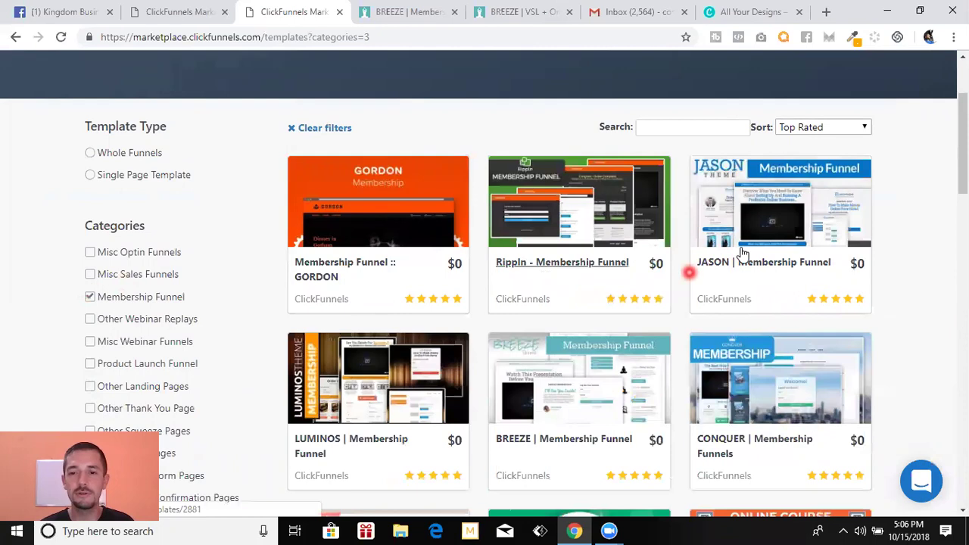
Browse the free and paid membership funnel templates and open the BREEZE | Membership Funnel template
scroll(726, 392, "down", 2)
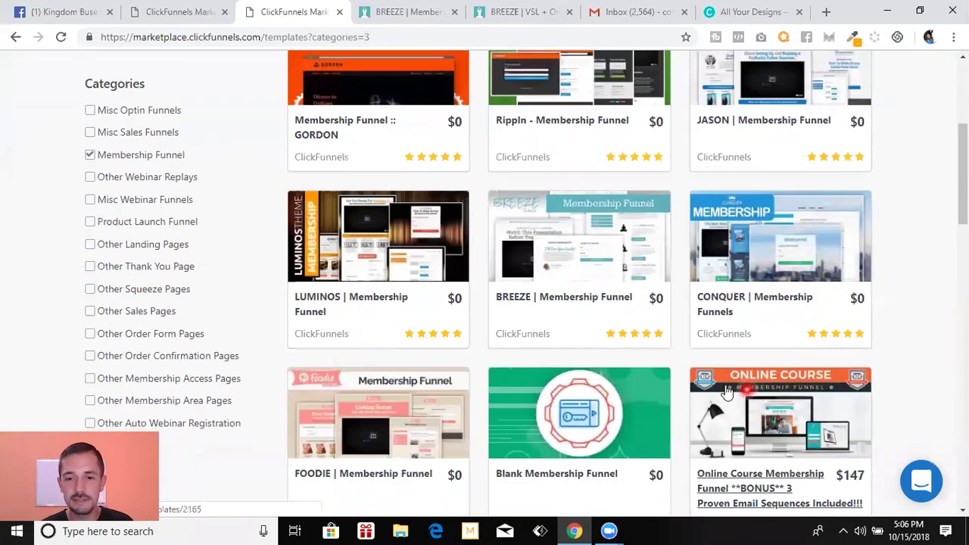
scroll(508, 321, "down", 2)
scroll(621, 310, "down", 2)
scroll(618, 320, "up", 2)
scroll(787, 380, "down", 2)
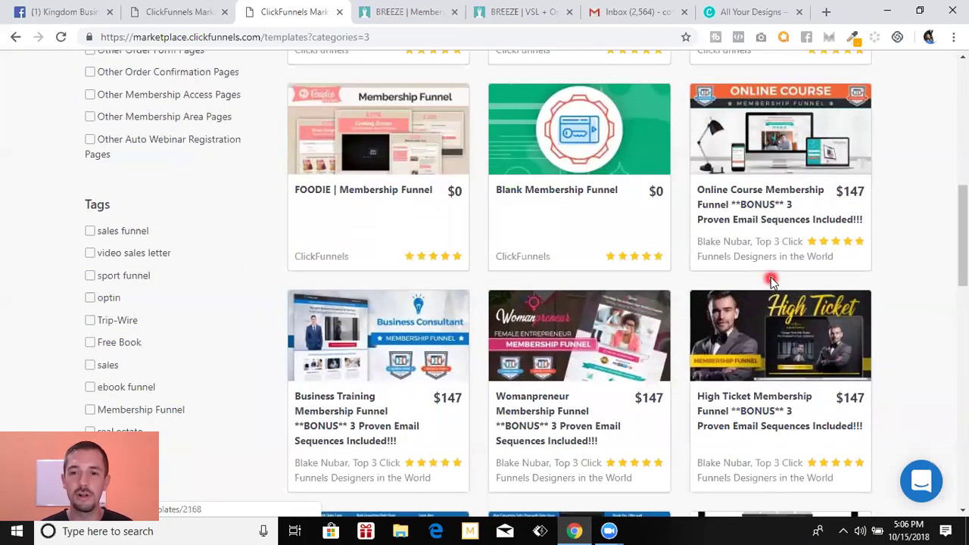
scroll(770, 279, "up", 2)
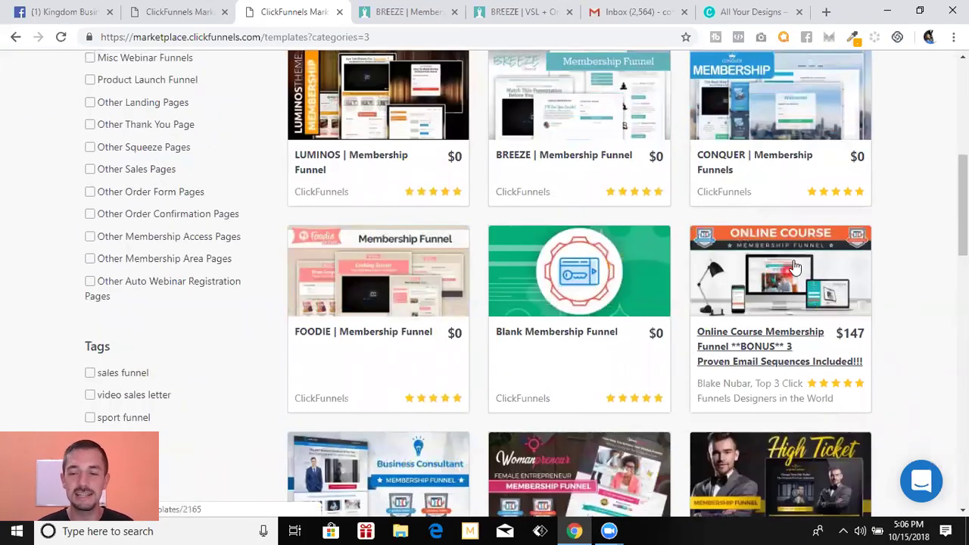
scroll(725, 308, "up", 1)
scroll(726, 307, "up", 3)
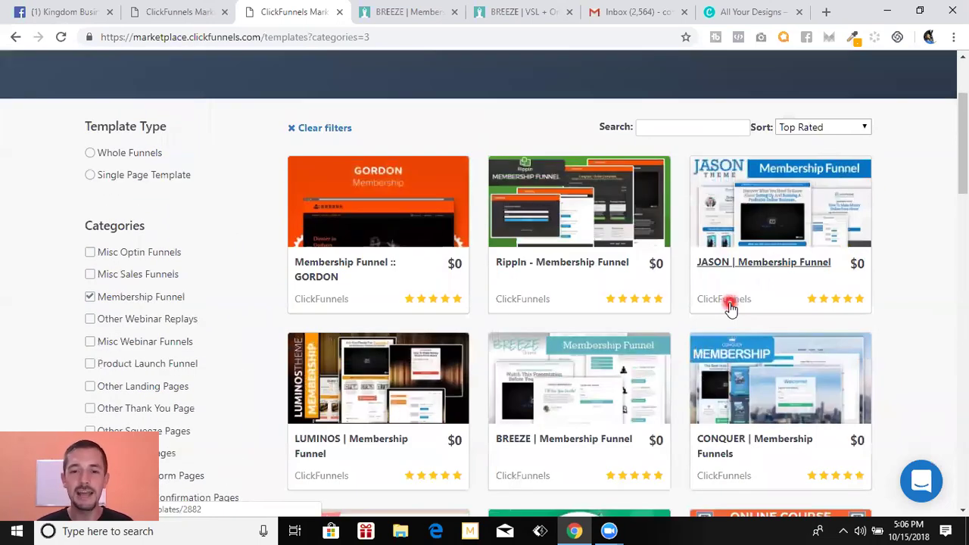
left_click(573, 371)
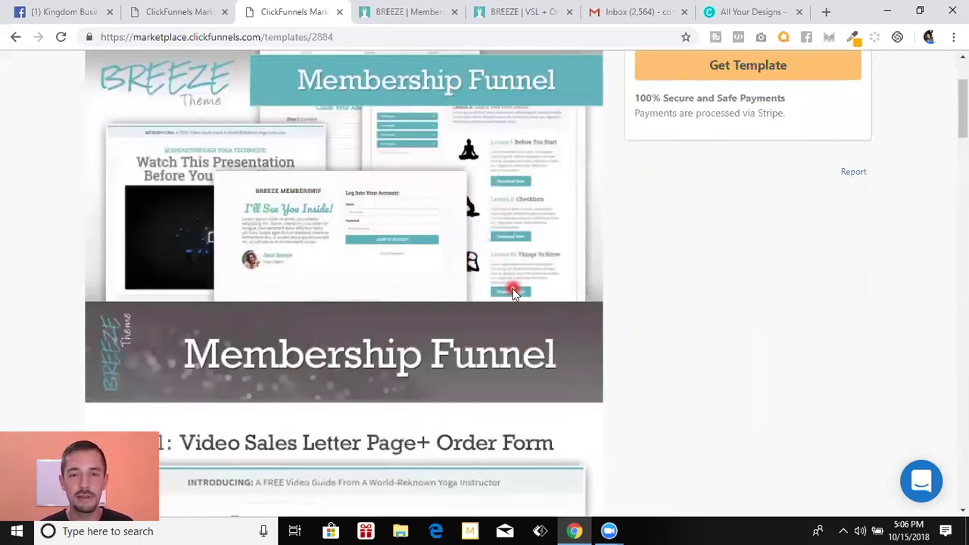
Review the template's preview pages, from the video sales letter and order form through the offer wall, membership access page and membership area
scroll(514, 294, "down", 3)
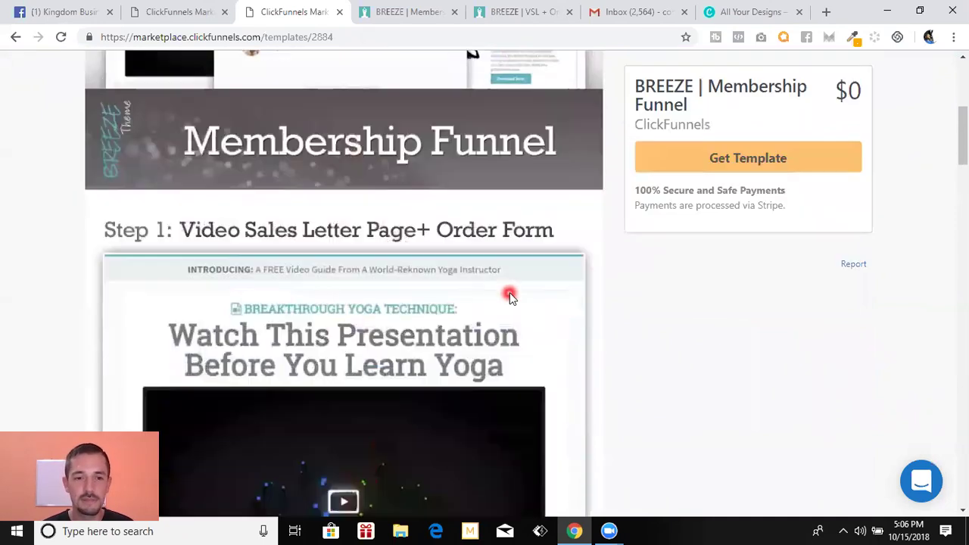
scroll(375, 277, "down", 5)
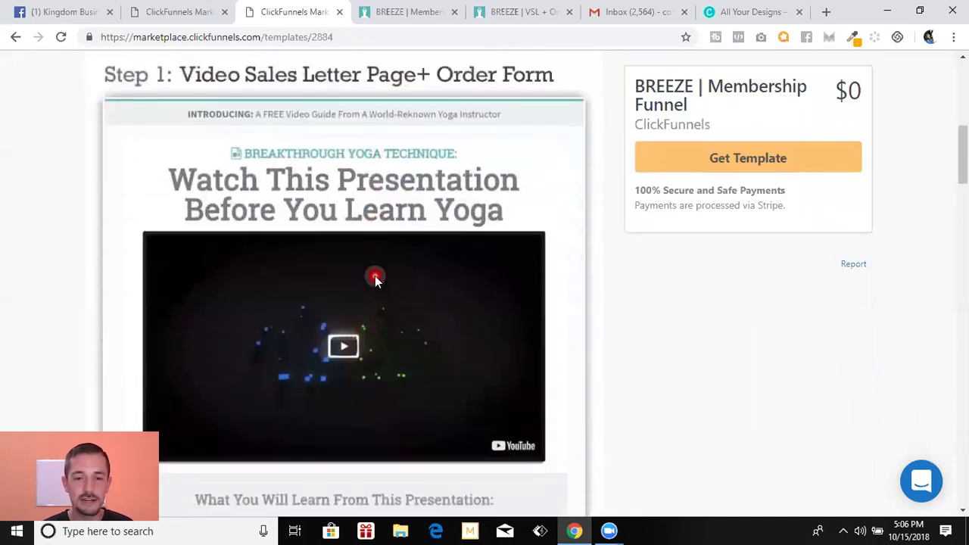
scroll(375, 275, "down", 5)
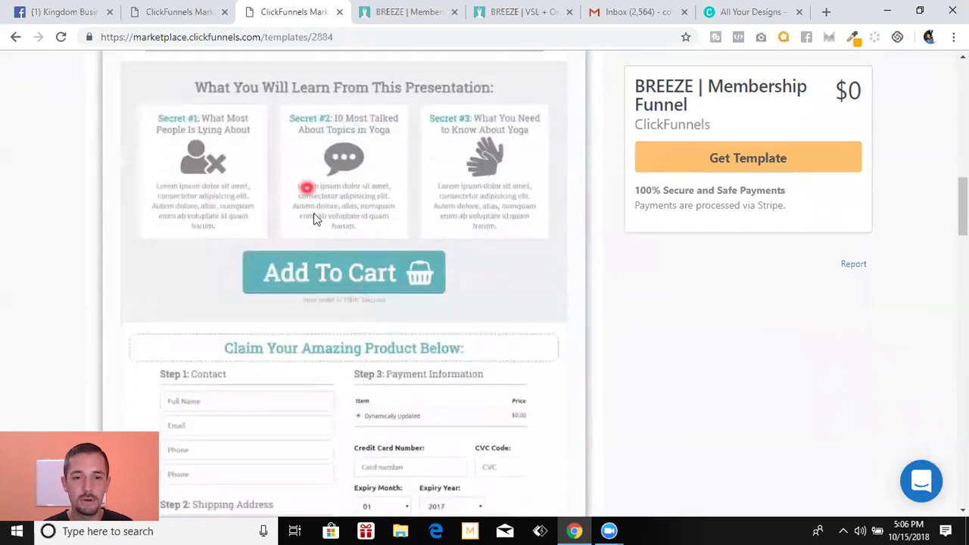
scroll(392, 291, "down", 1)
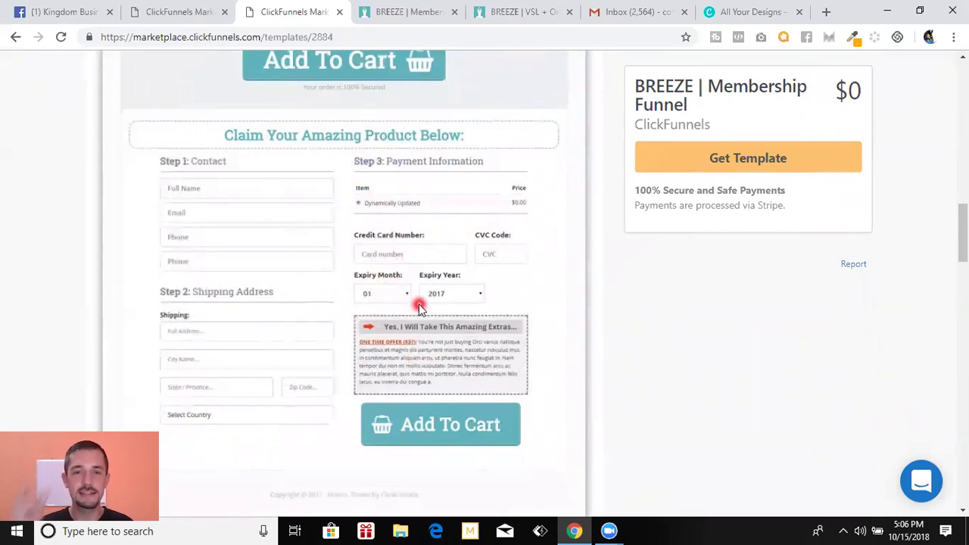
scroll(418, 307, "down", 5)
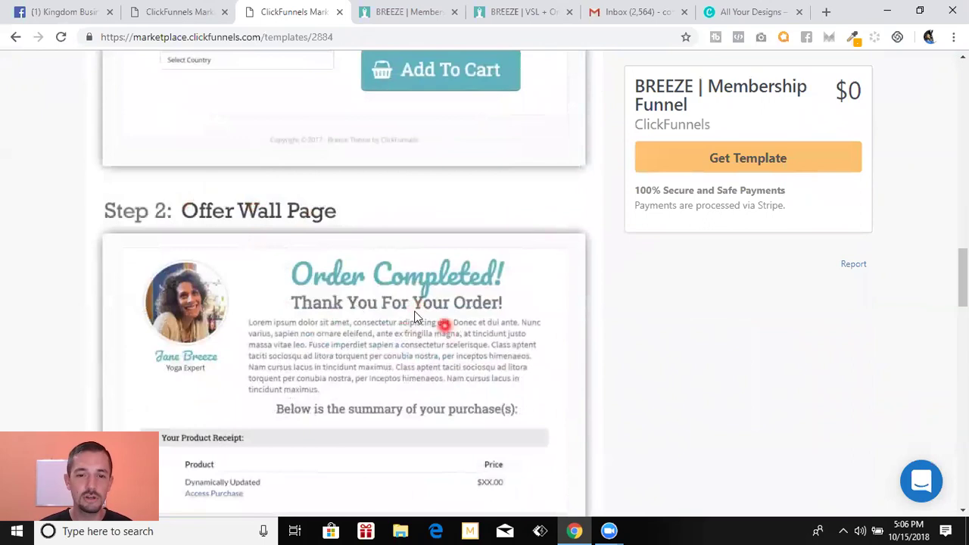
scroll(307, 257, "down", 2)
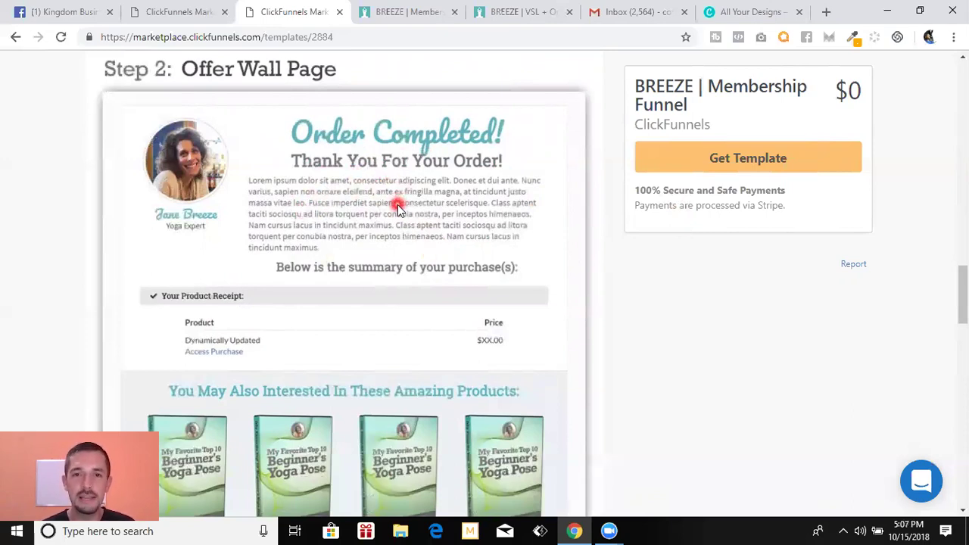
scroll(397, 204, "down", 2)
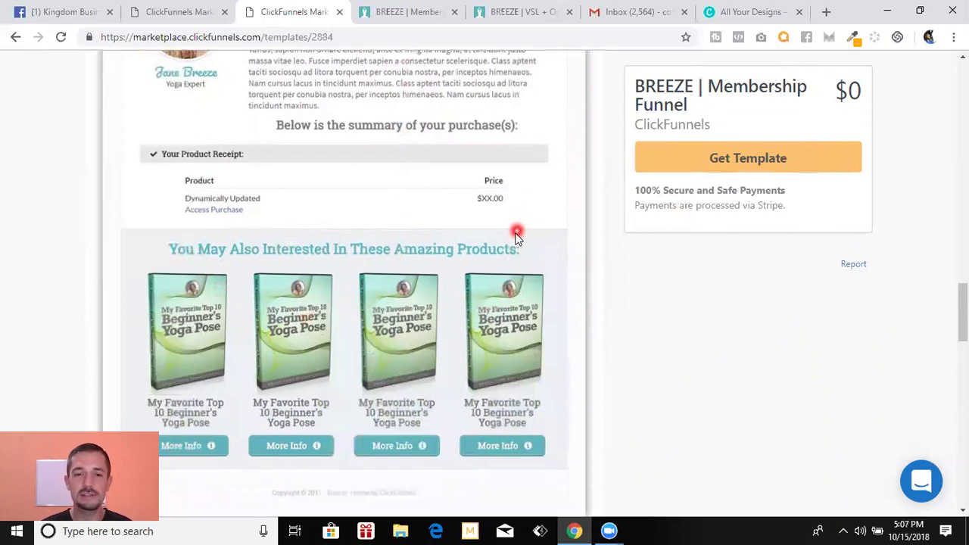
scroll(518, 234, "down", 1)
scroll(519, 239, "down", 2)
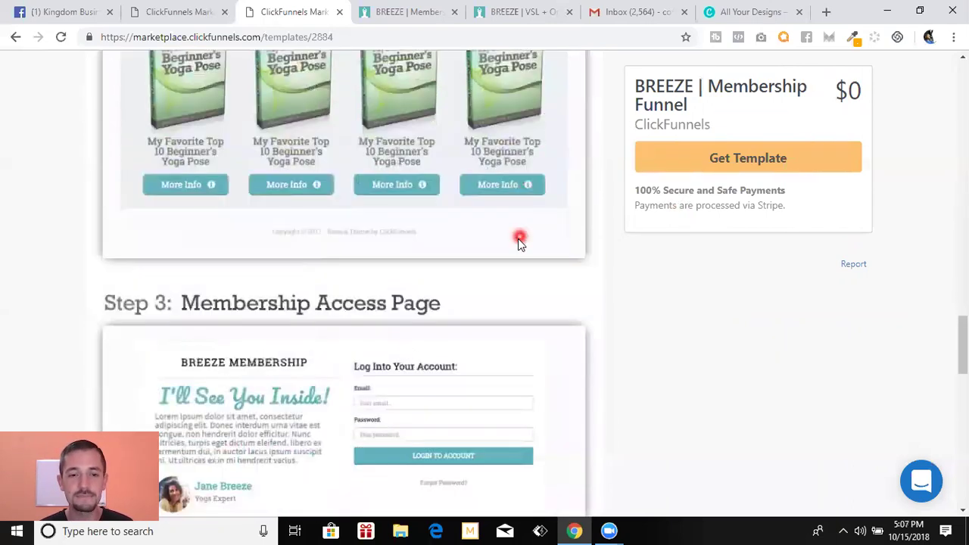
scroll(518, 242, "down", 2)
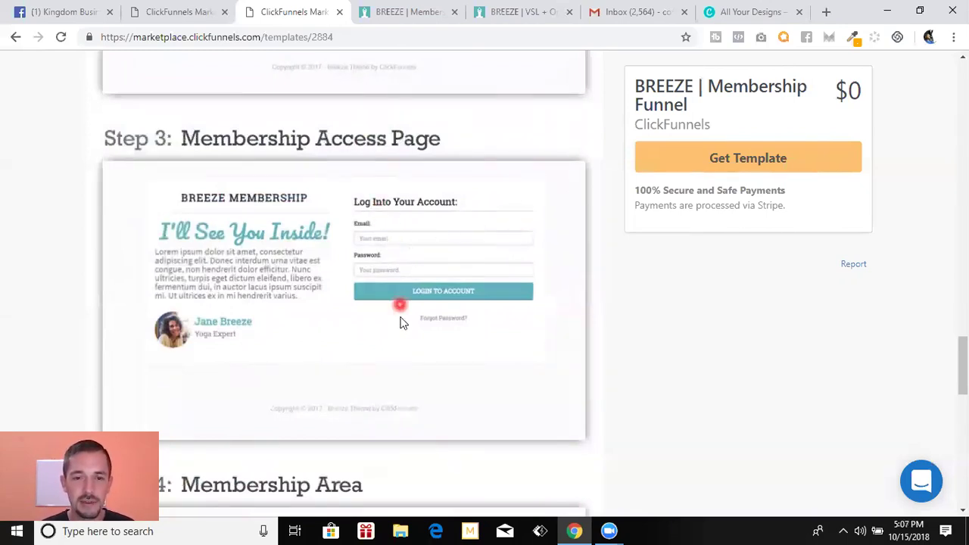
scroll(325, 222, "down", 4)
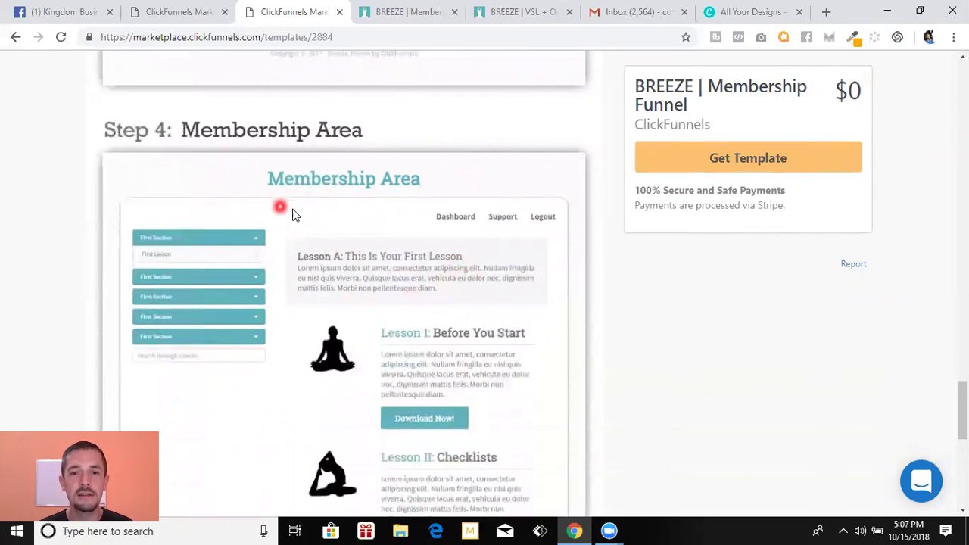
scroll(356, 236, "down", 7)
scroll(357, 241, "up", 10)
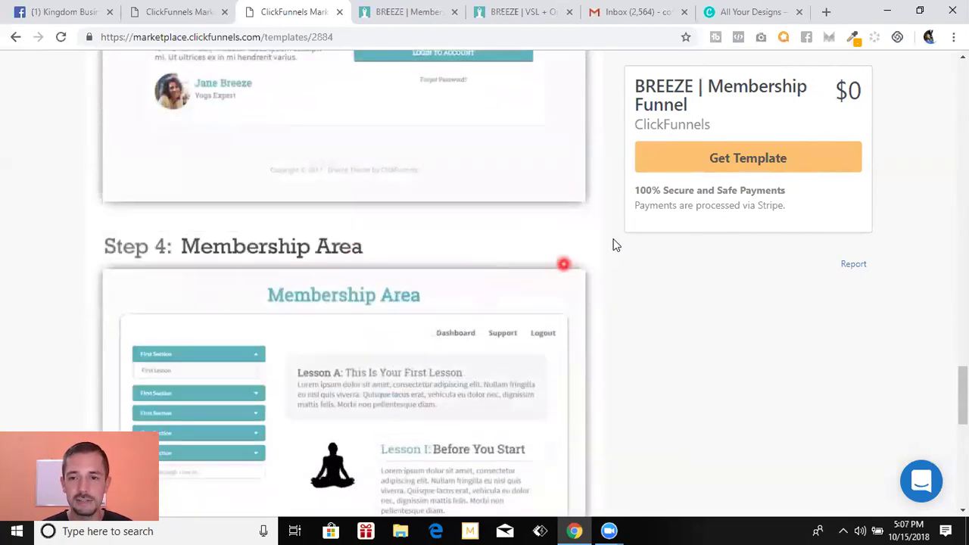
Get the BREEZE | Membership Funnel template, confirming the purchase, and start using it in the account
left_click(771, 161)
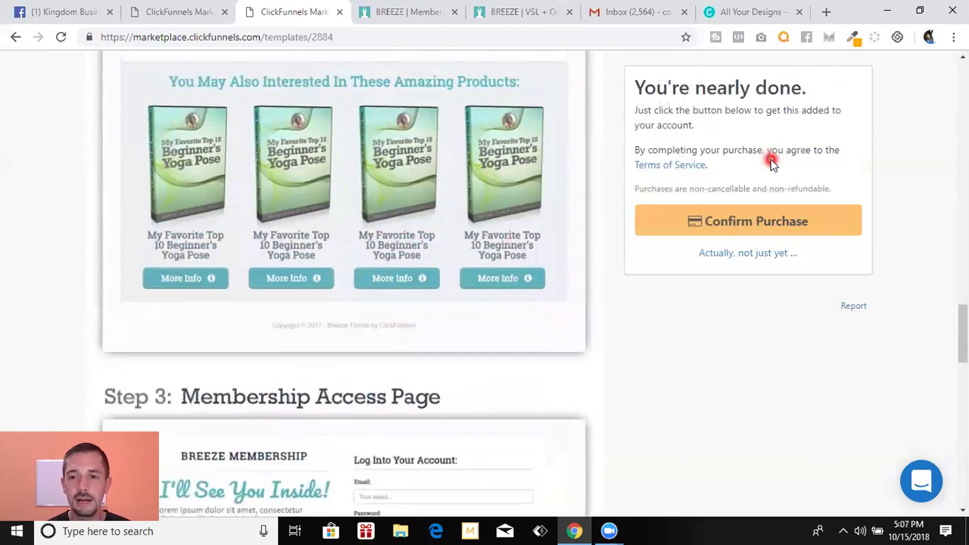
left_click(772, 220)
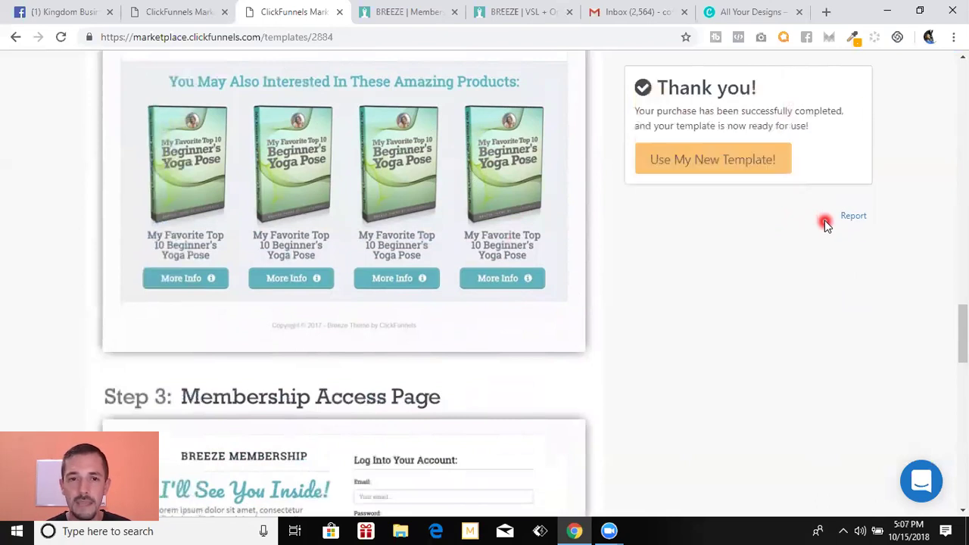
left_click(751, 163)
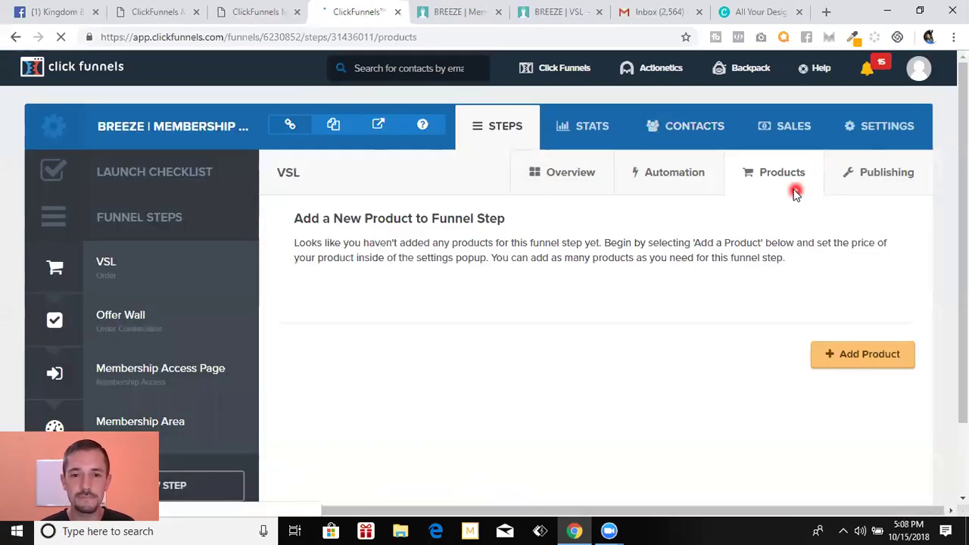
Add a new product to the VSL funnel step, named "Course on Clickfunnels" with an amount of 300
left_click(872, 356)
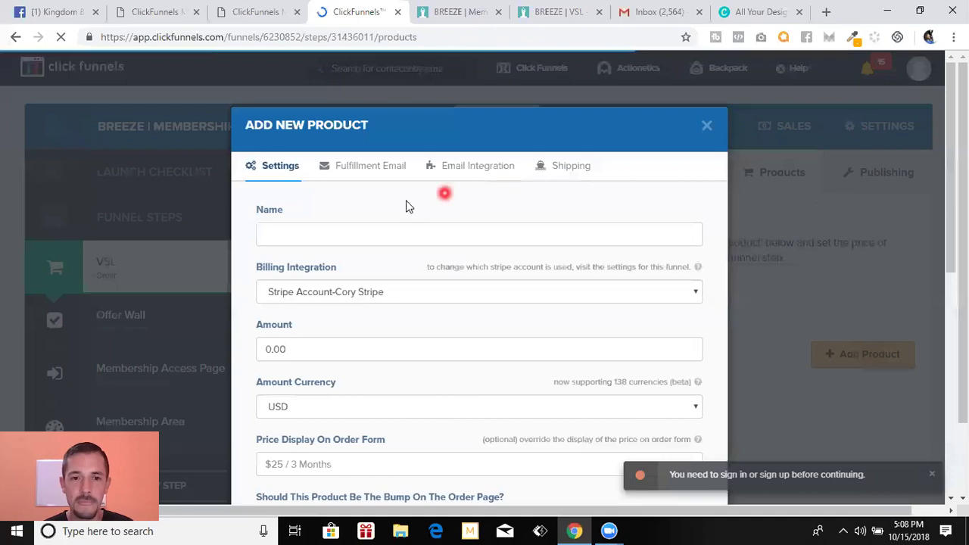
left_click(346, 236)
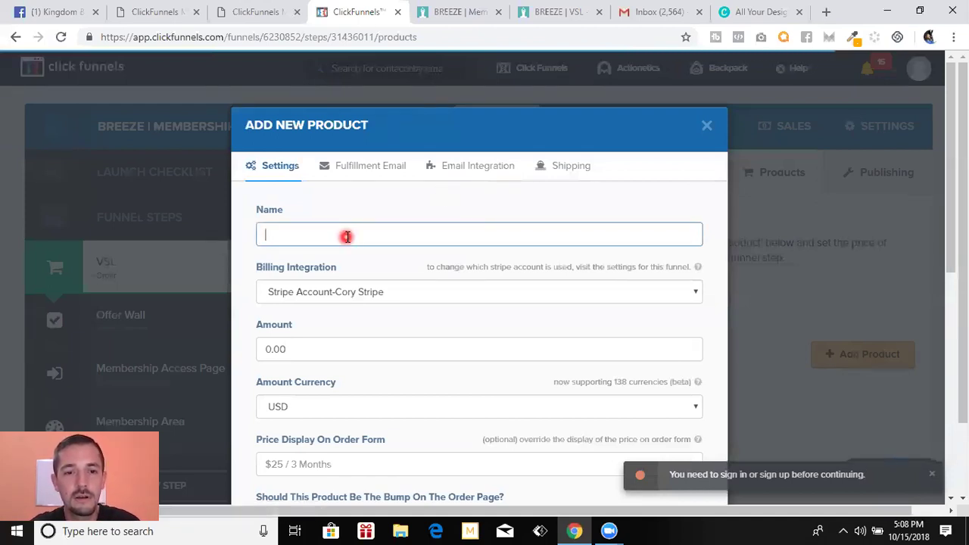
type("Cor")
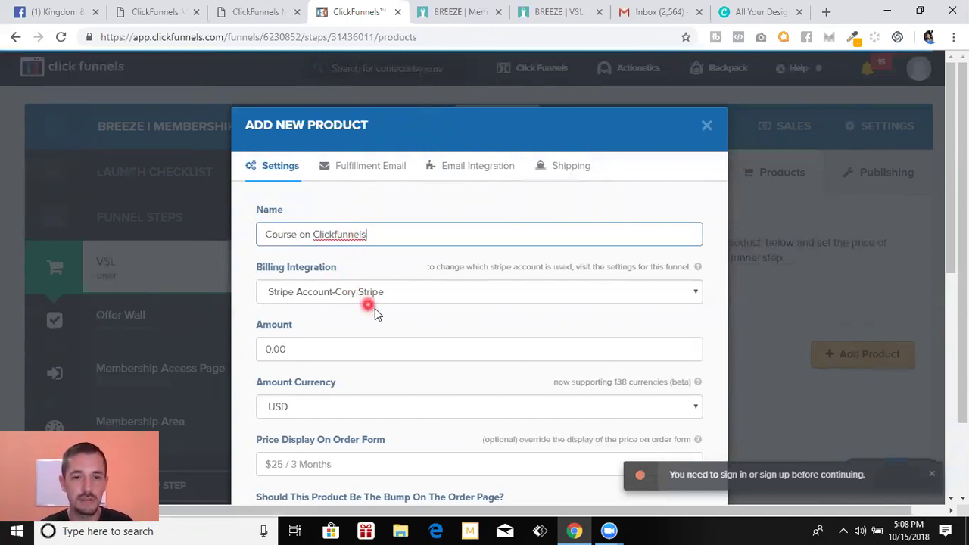
left_click(280, 348)
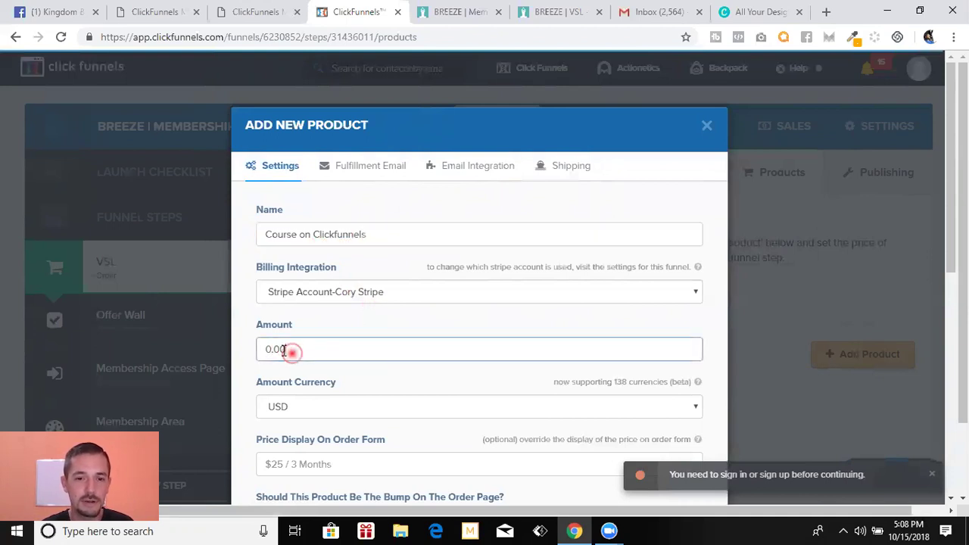
left_click_drag(283, 350, 230, 352)
type("3")
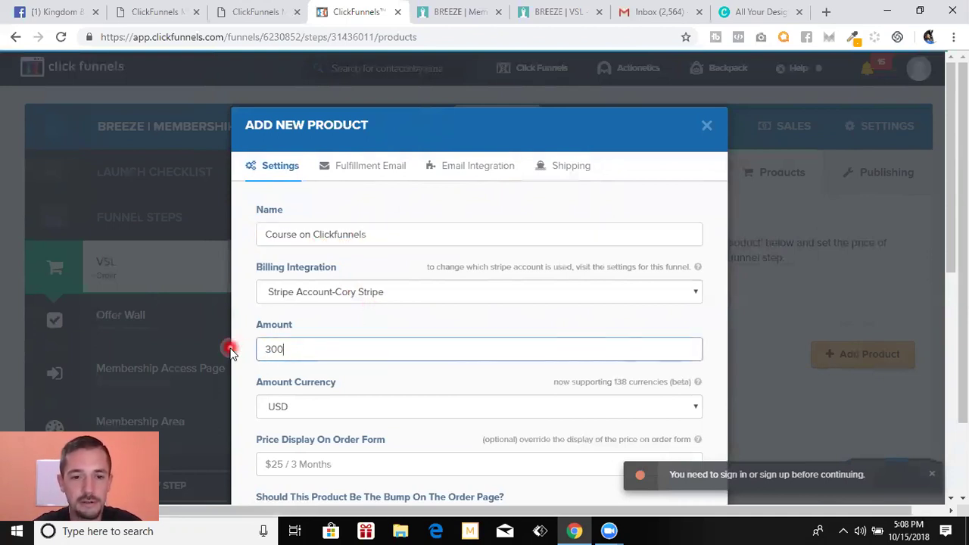
Enter "CfCourse" as the product description under Stripe Integration and create the product
scroll(356, 428, "down", 3)
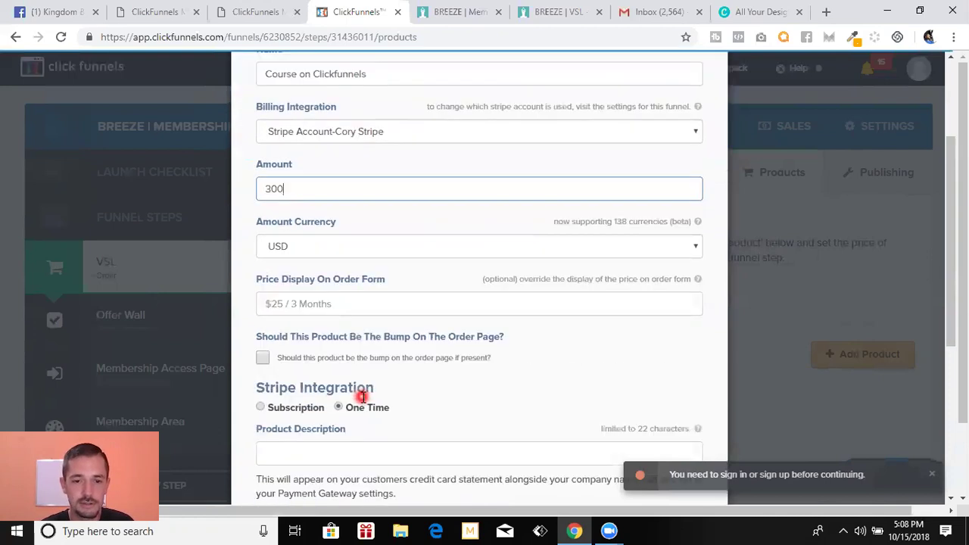
scroll(303, 326, "down", 1)
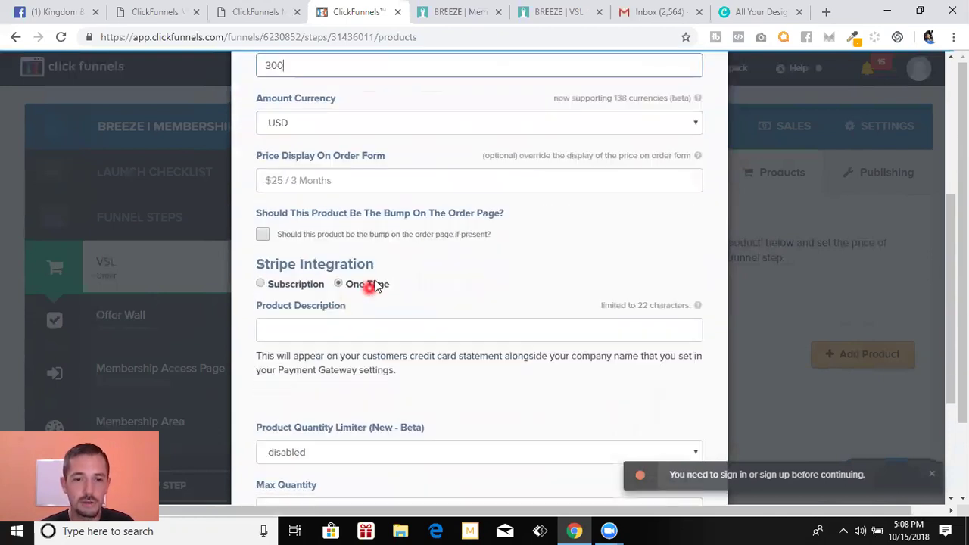
scroll(375, 318, "down", 1)
left_click(363, 267)
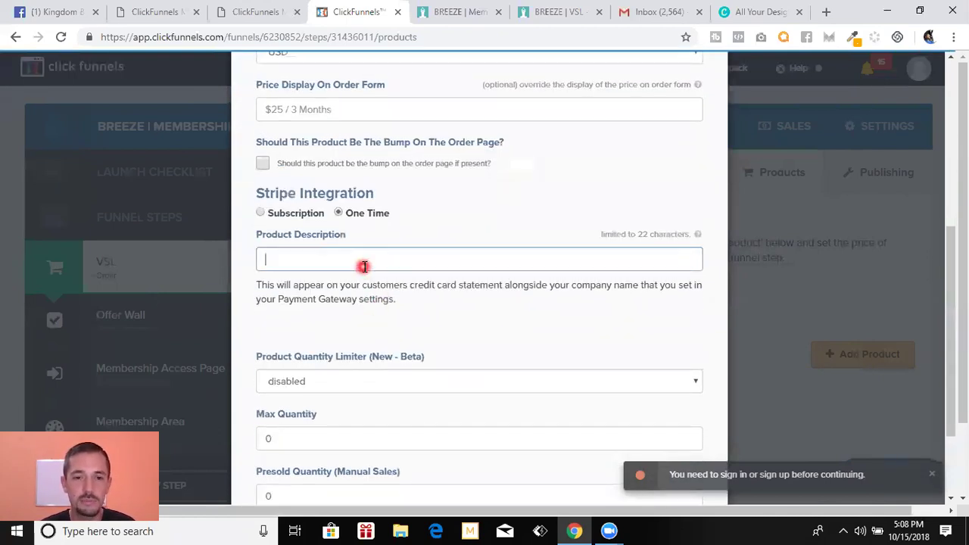
type("CfCour")
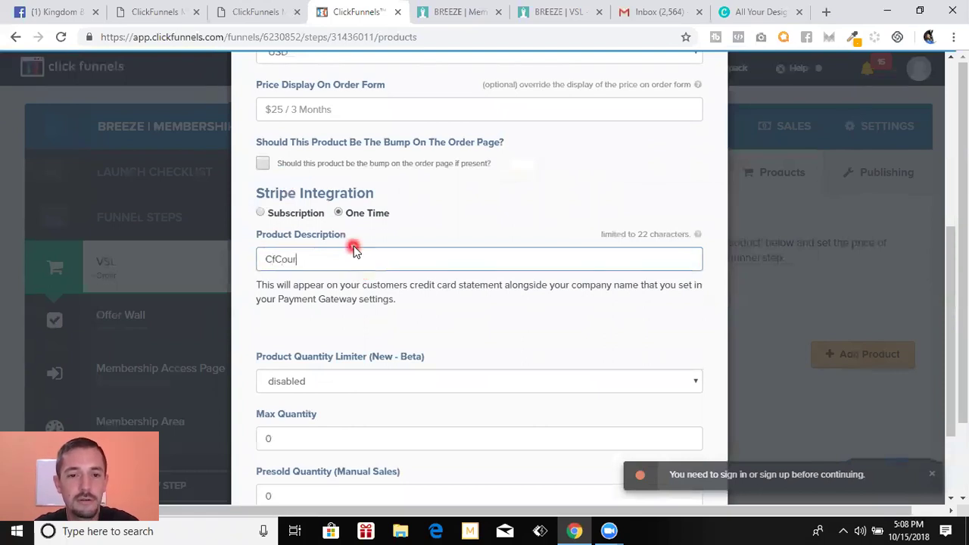
scroll(356, 248, "down", 1)
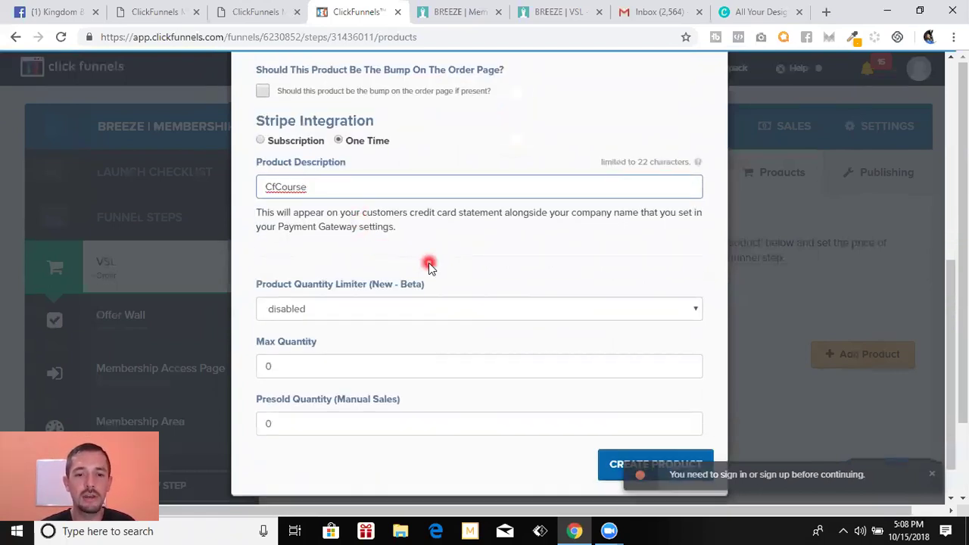
scroll(428, 263, "down", 1)
left_click(649, 417)
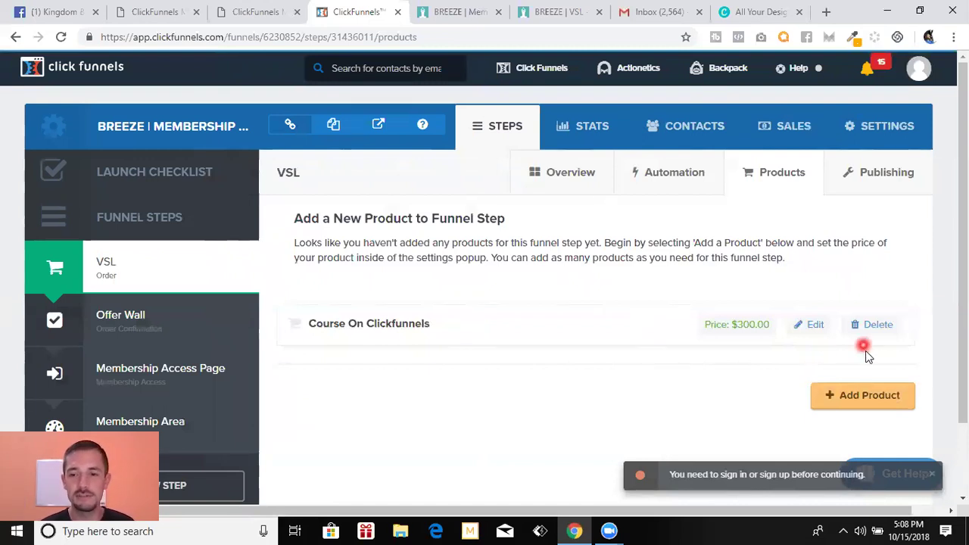
Add a second product to the VSL step, named "1 0n 1 Counsultation" with an amount of 50
left_click(876, 405)
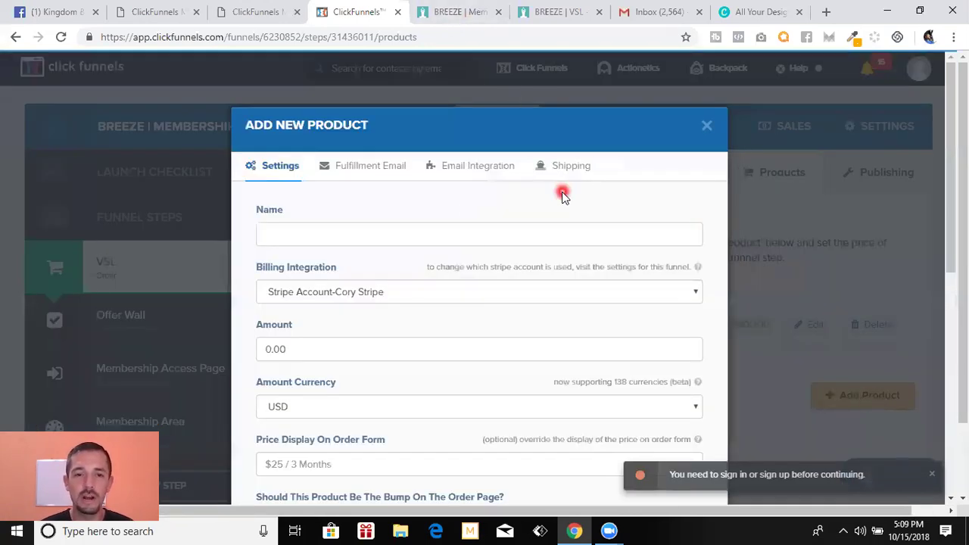
scroll(563, 191, "down", 1)
scroll(562, 192, "down", 1)
left_click(341, 91)
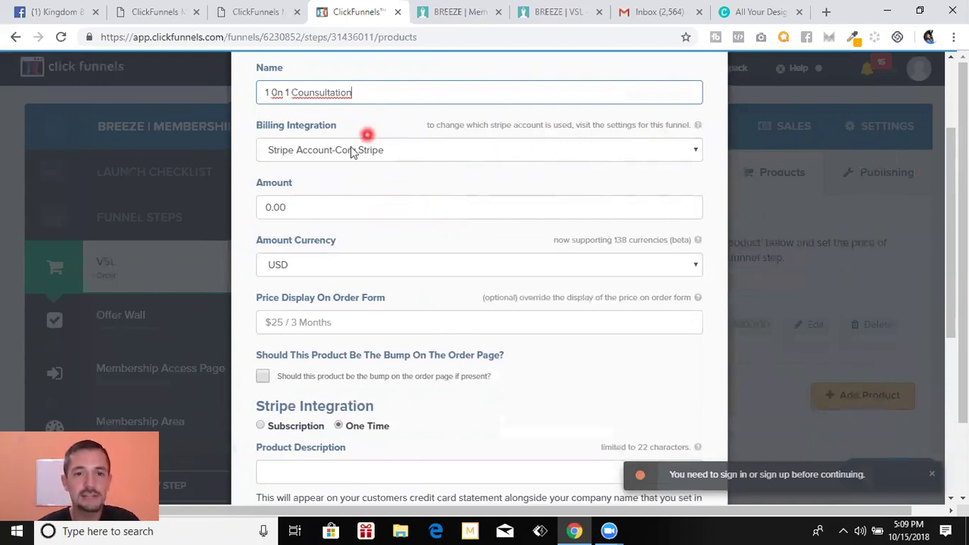
left_click_drag(299, 207, 236, 204)
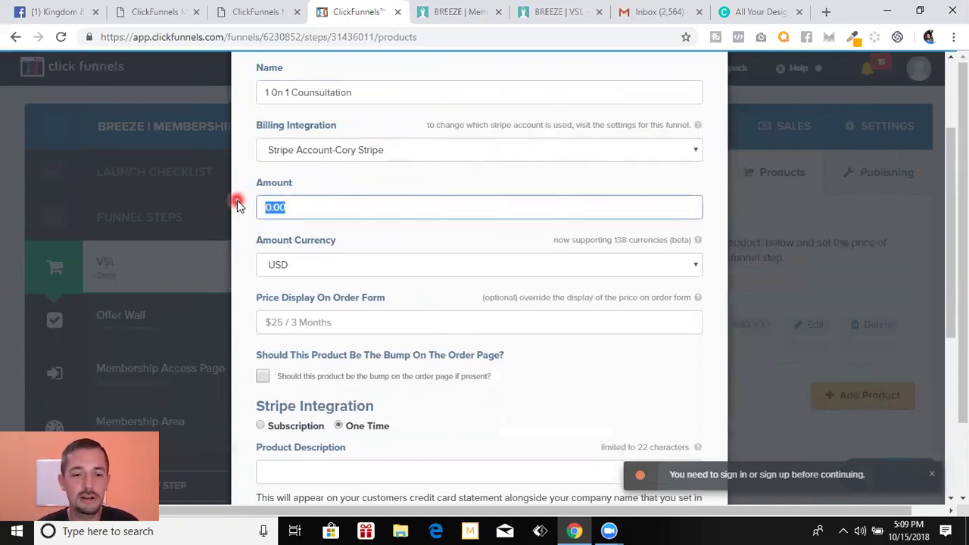
type("50")
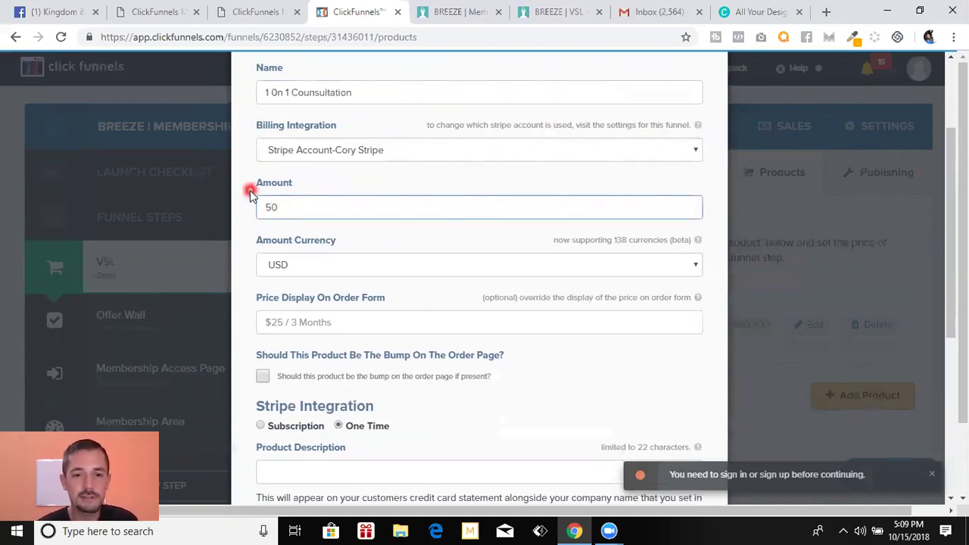
Make the consultation product the order page bump, describe it as "1on1 cousultation", and create it
scroll(242, 197, "down", 2)
left_click_drag(294, 250, 490, 248)
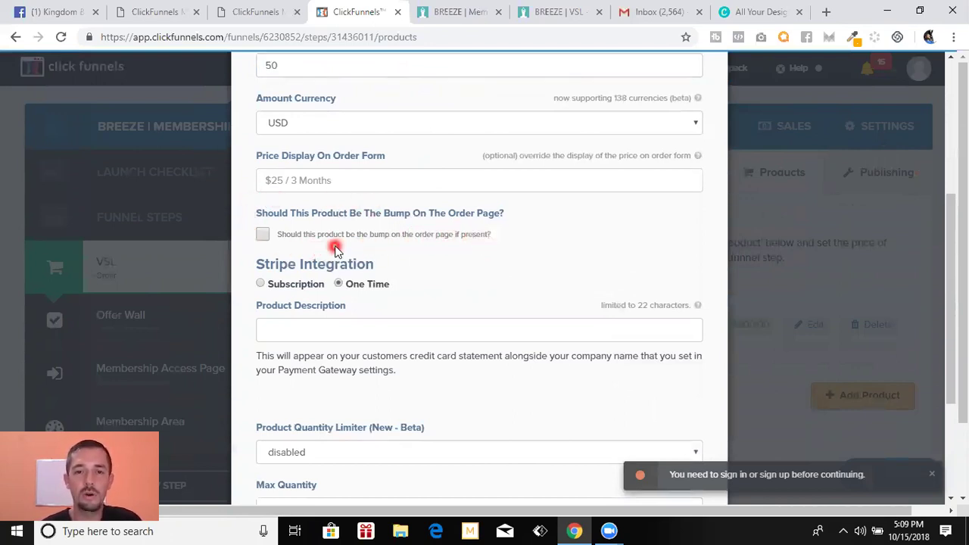
left_click(263, 237)
scroll(426, 207, "down", 2)
left_click(394, 186)
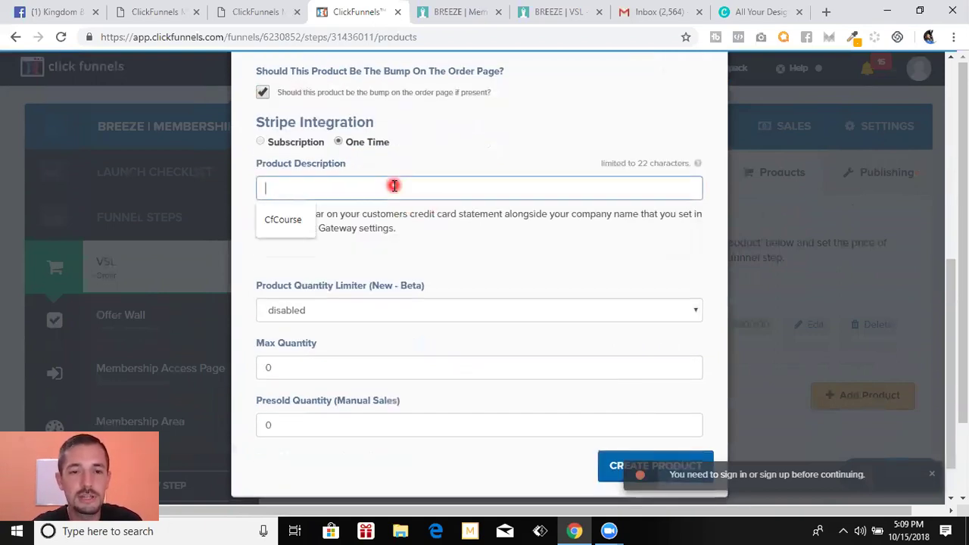
type("1on1 cousult")
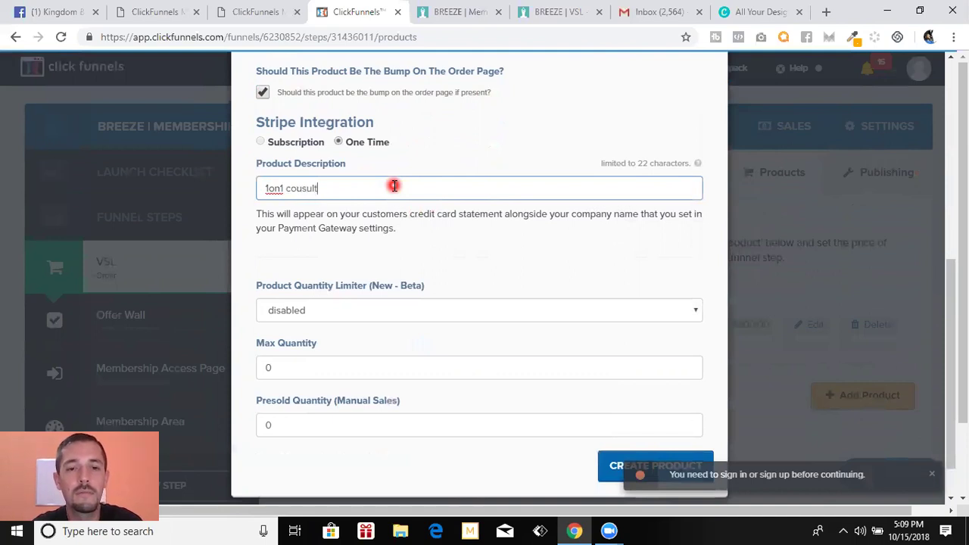
scroll(385, 320, "down", 1)
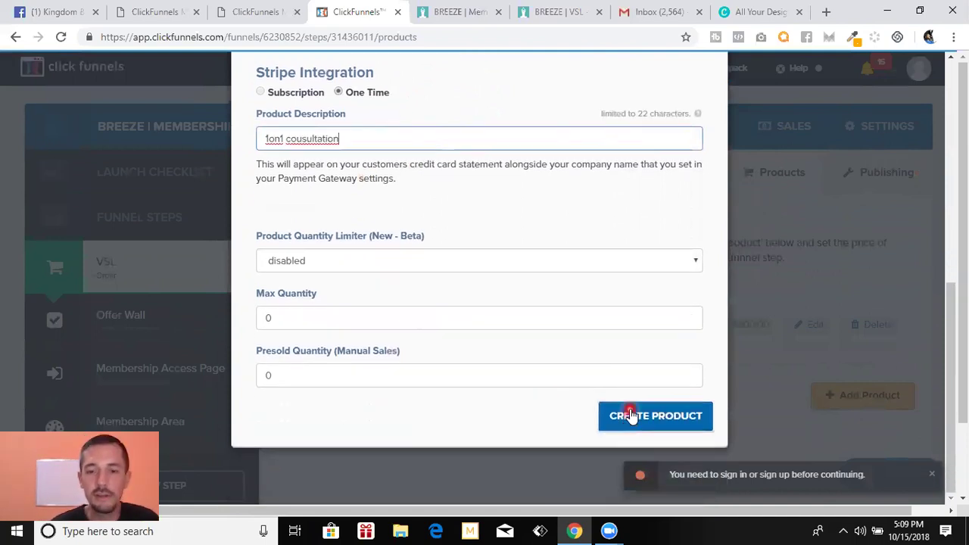
left_click(638, 417)
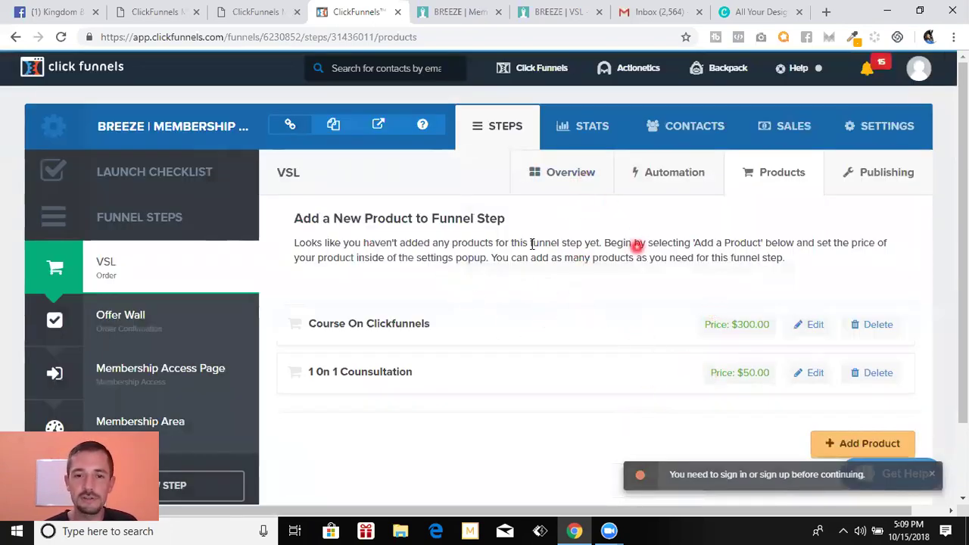
Review the fulfillment email settings of the Course On Clickfunnels product, then close its editing dialog
left_click(815, 332)
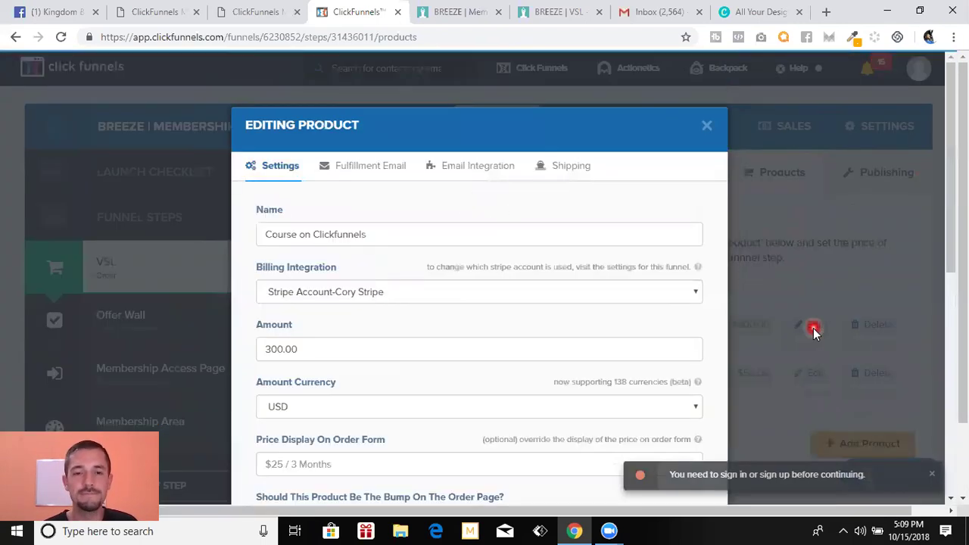
left_click(388, 166)
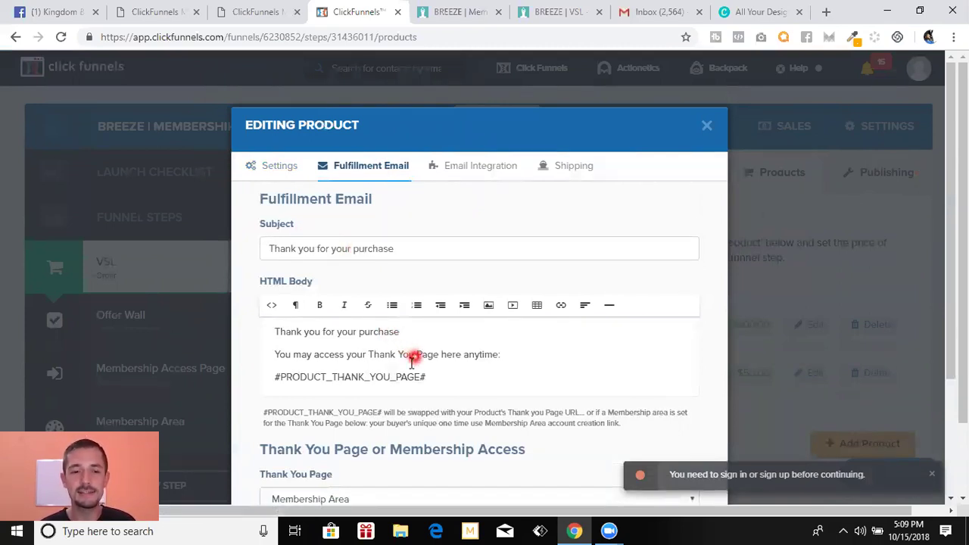
left_click(707, 127)
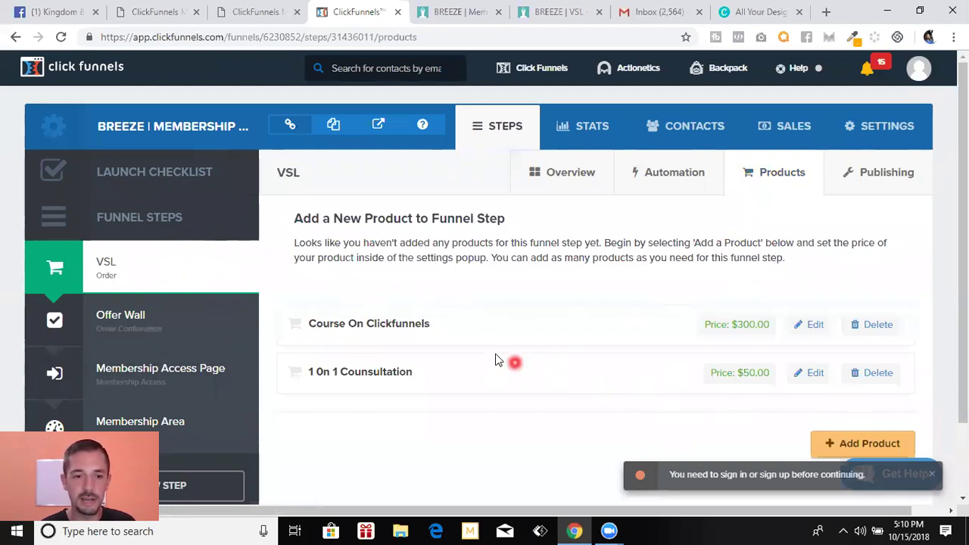
Return to the VSL step's overview and open its Control page in the page editor
scroll(498, 361, "down", 2)
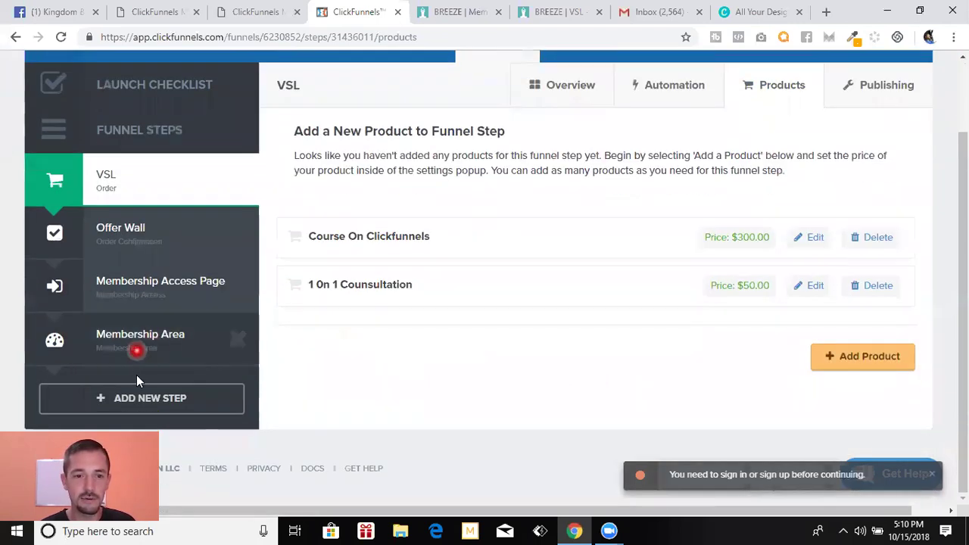
left_click(138, 174)
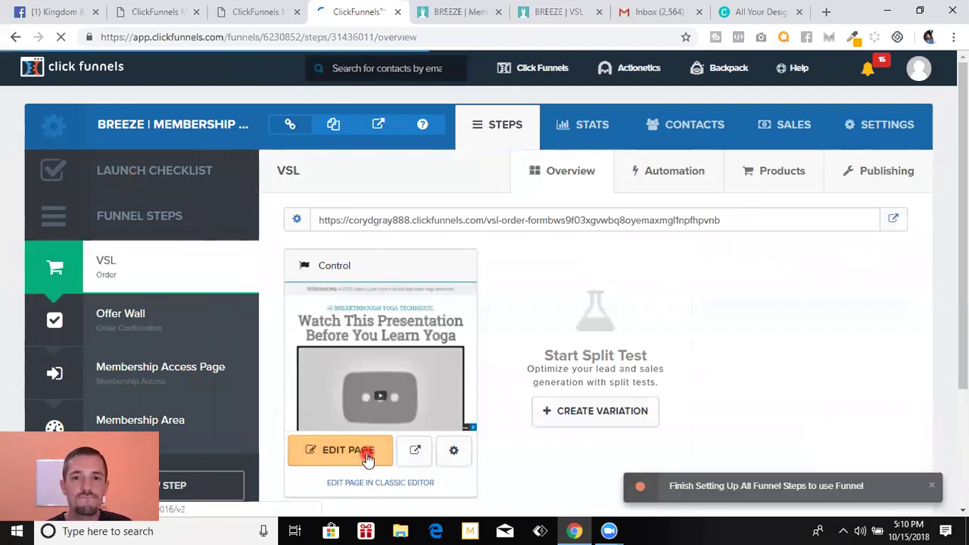
left_click(367, 458)
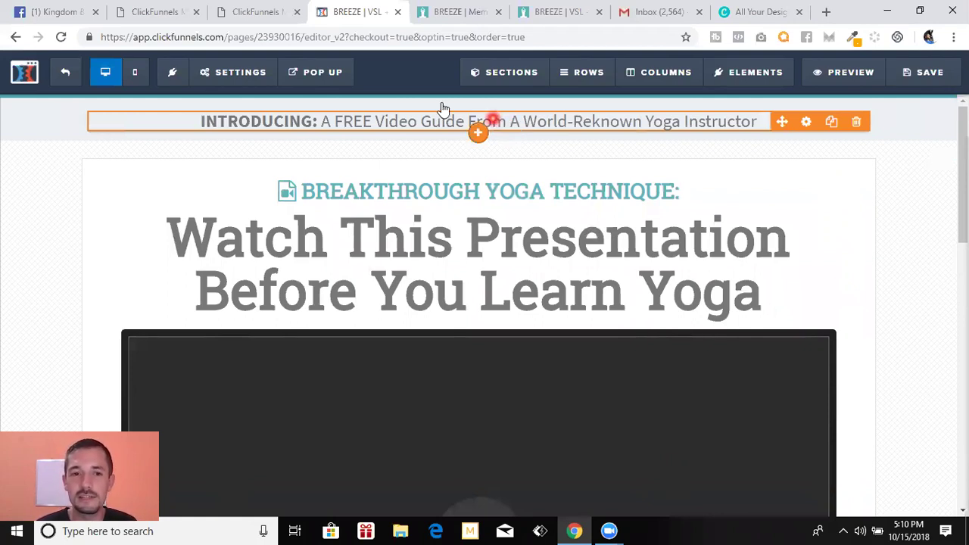
Examine the VSL page's editable content, from the introductory headline and video through the three secrets to the Add To Cart button
left_click(313, 123)
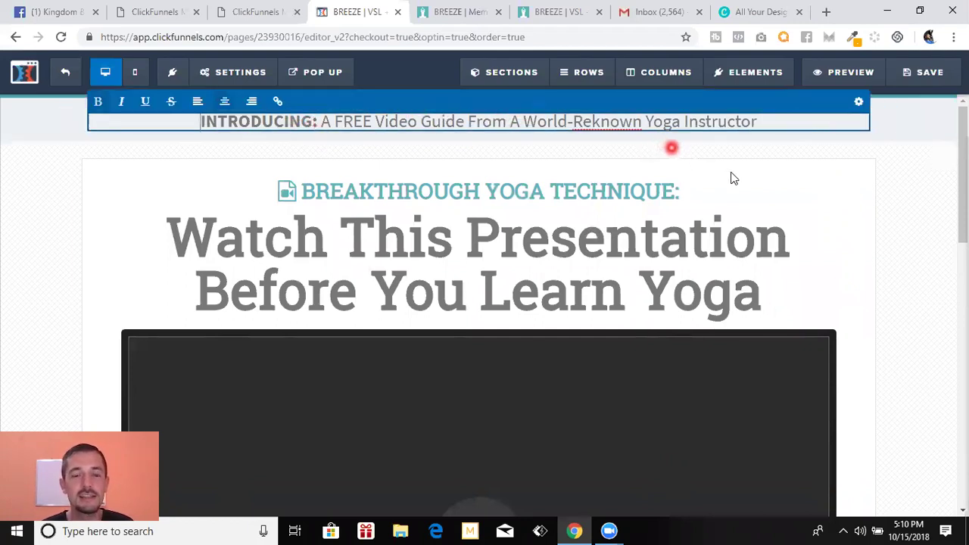
scroll(734, 182, "down", 2)
scroll(670, 270, "down", 10)
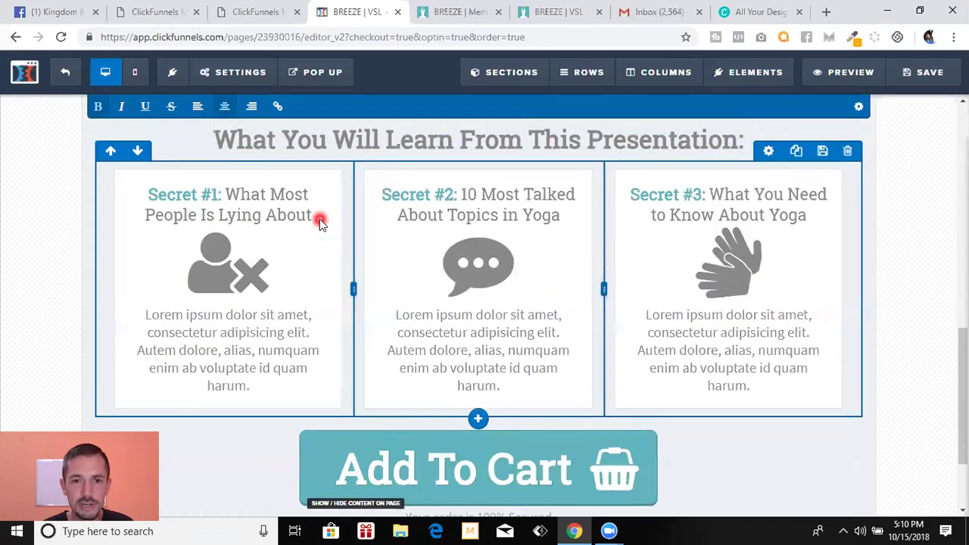
scroll(320, 219, "up", 1)
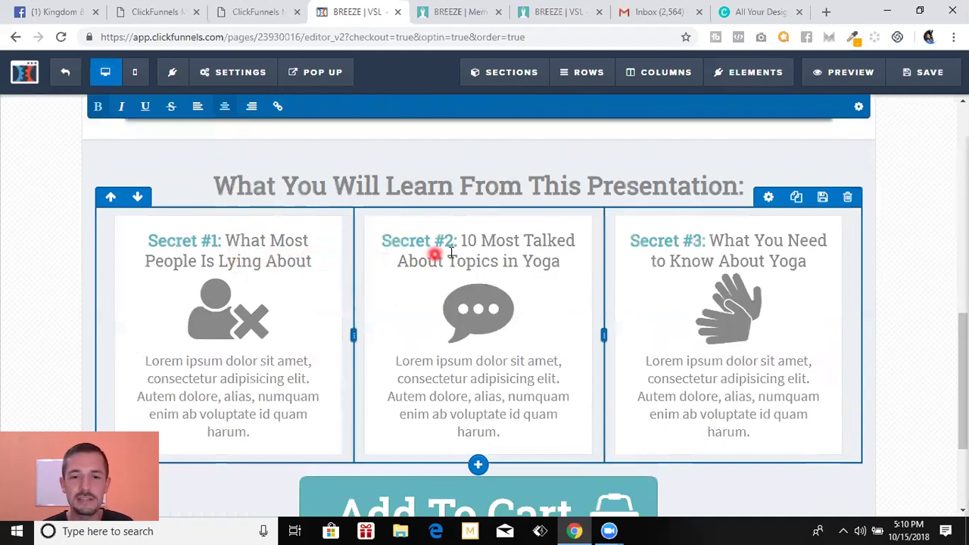
scroll(790, 289, "down", 1)
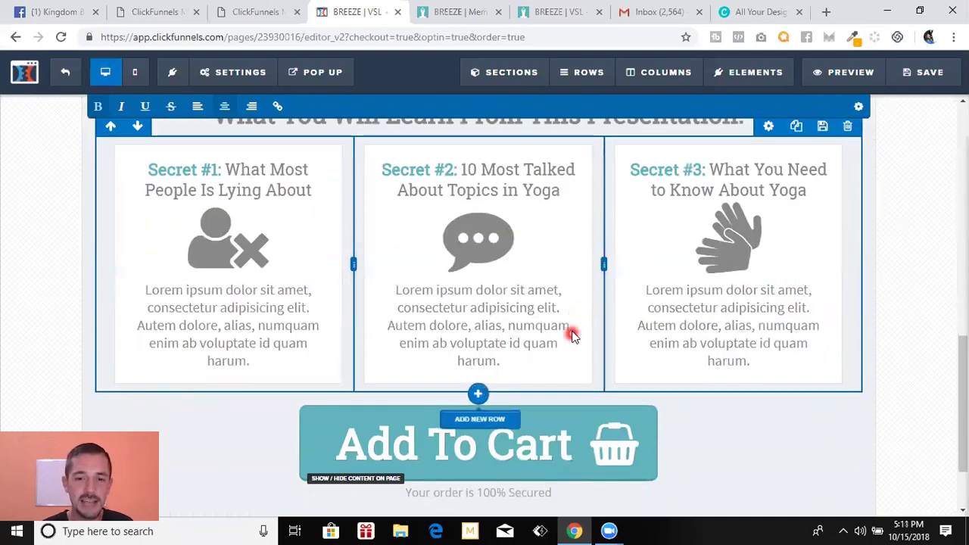
scroll(540, 368, "down", 1)
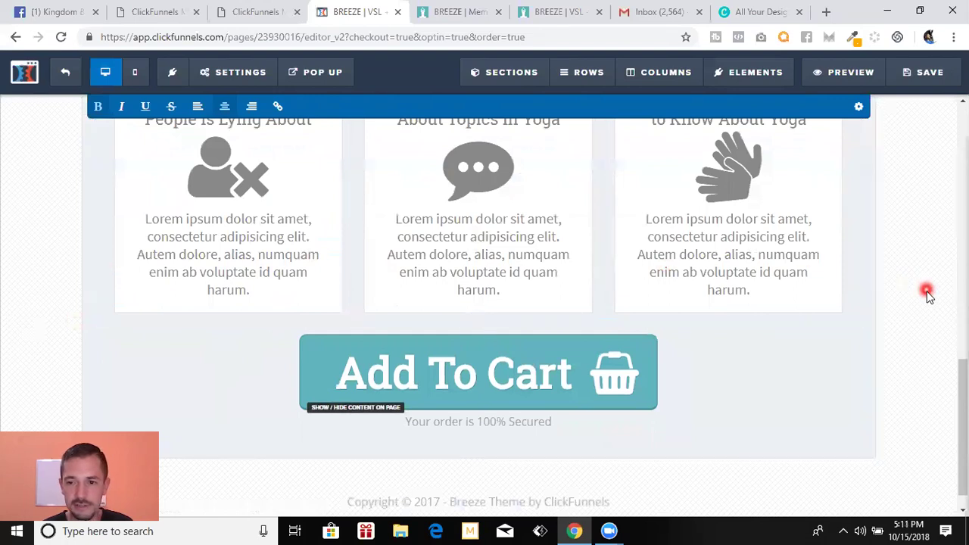
scroll(900, 310, "down", 1)
scroll(735, 364, "up", 8)
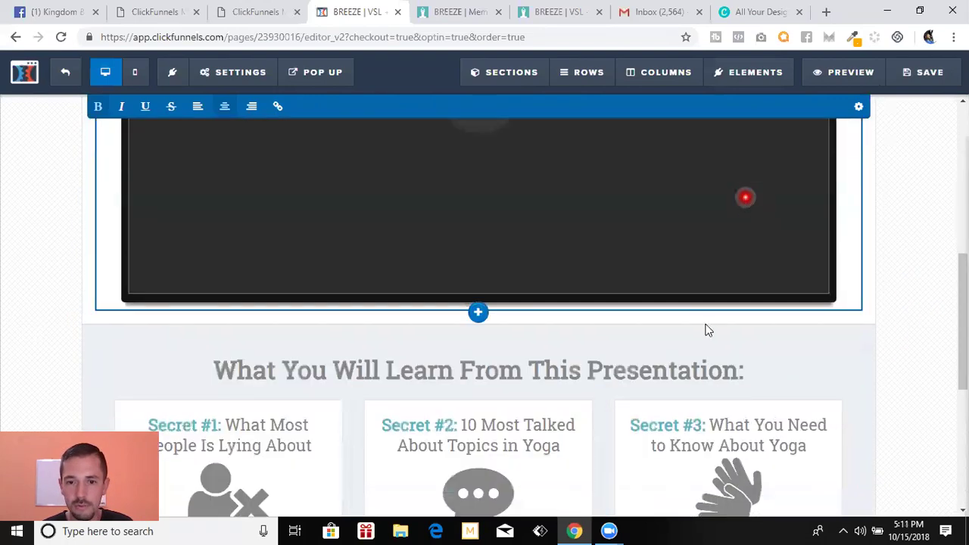
scroll(780, 469, "down", 3)
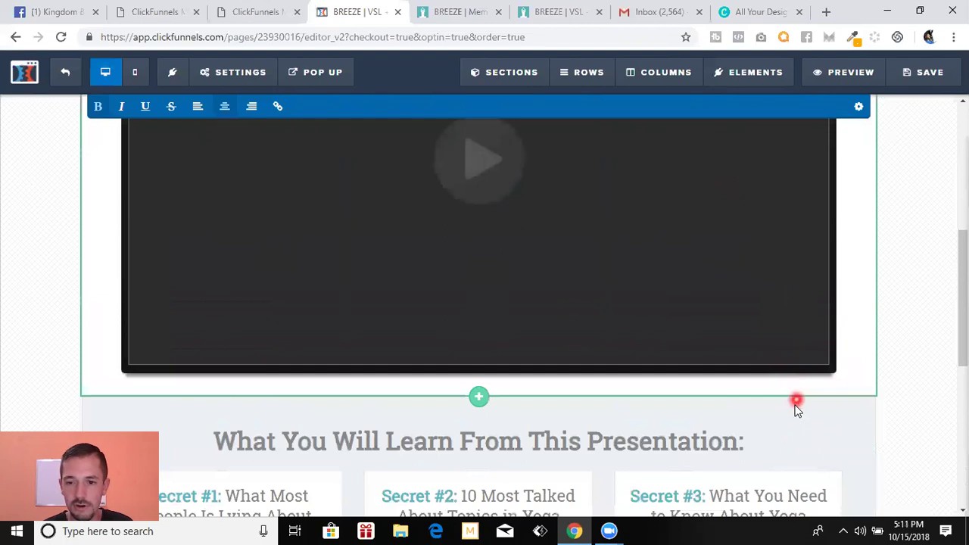
left_click(479, 399)
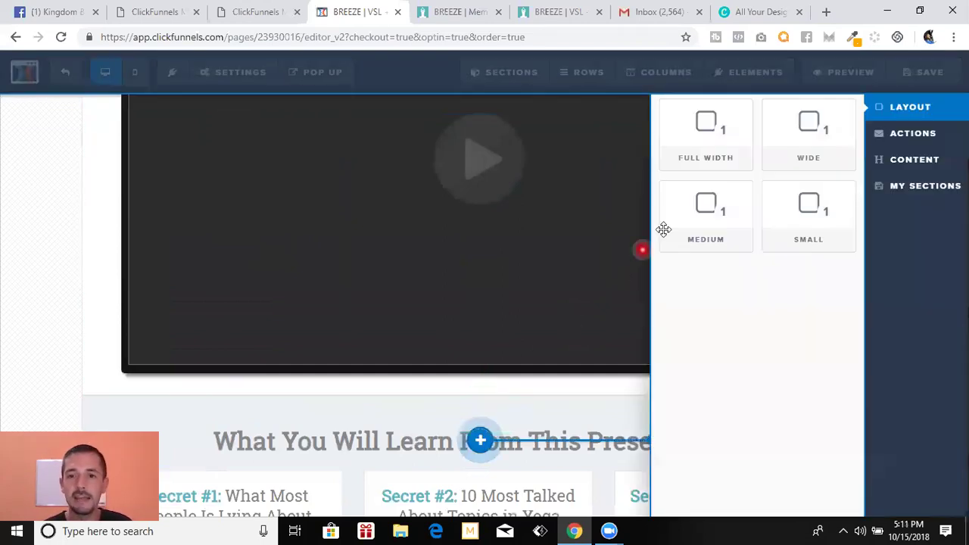
left_click(545, 284)
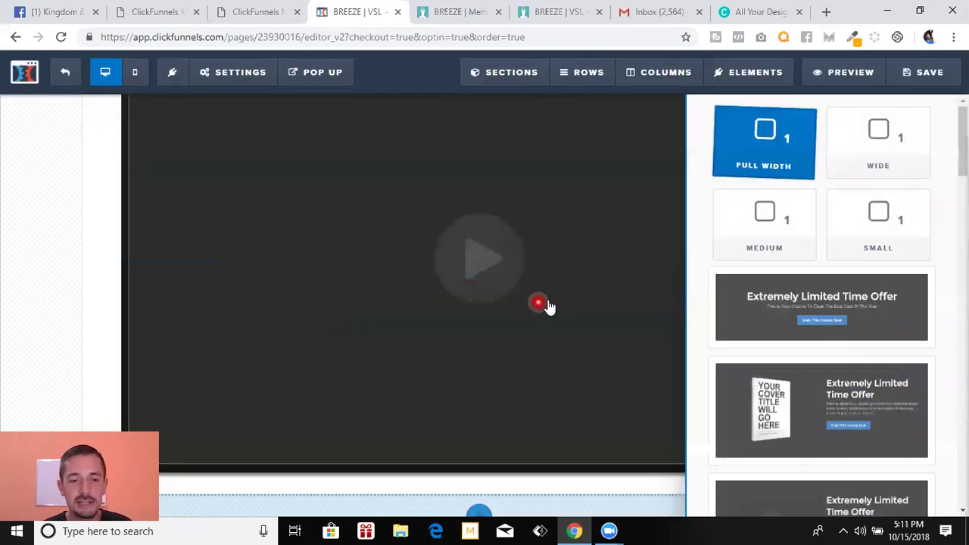
scroll(612, 328, "down", 3)
scroll(581, 314, "down", 4)
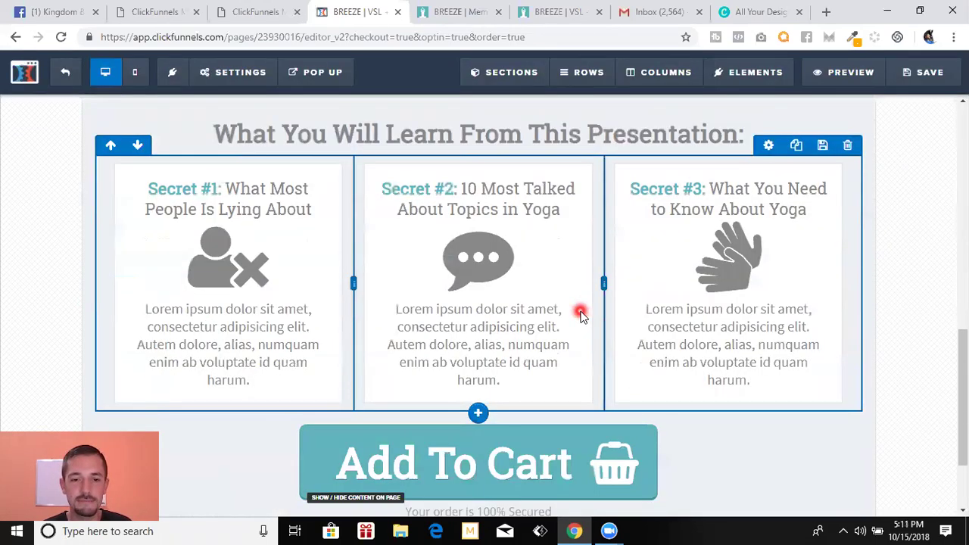
scroll(581, 315, "up", 8)
scroll(581, 316, "up", 3)
scroll(580, 310, "down", 6)
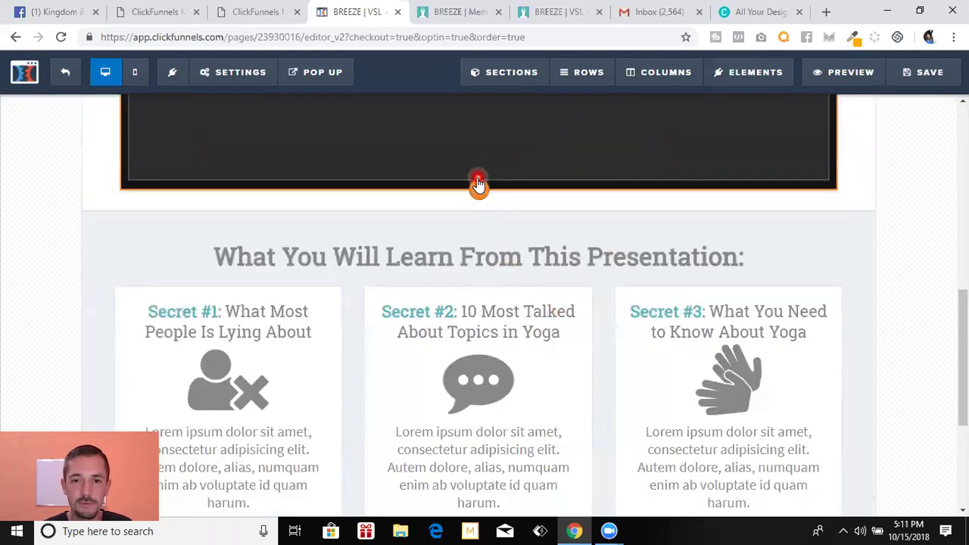
Add a full-width section between the video and the "What You Will Learn From This Presentation" section
left_click(477, 214)
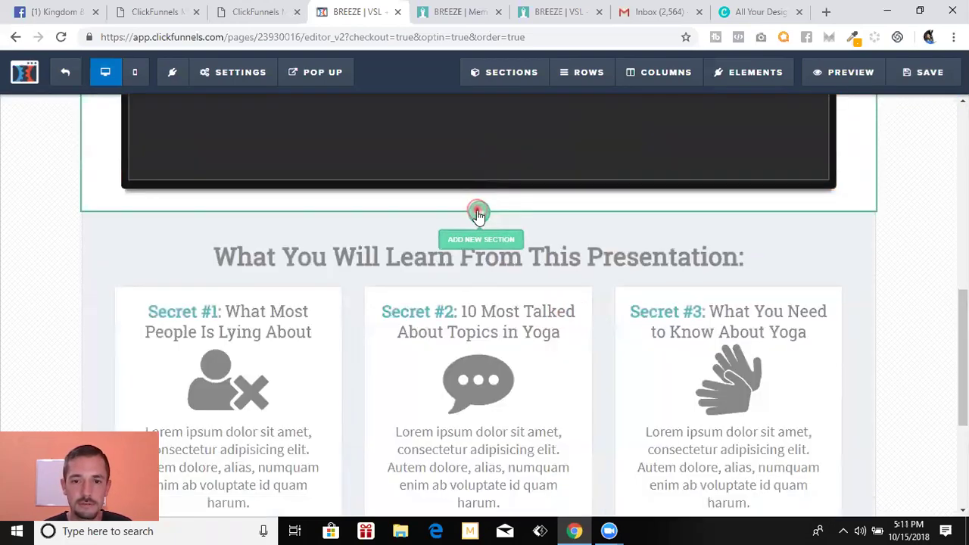
left_click(477, 214)
left_click(691, 159)
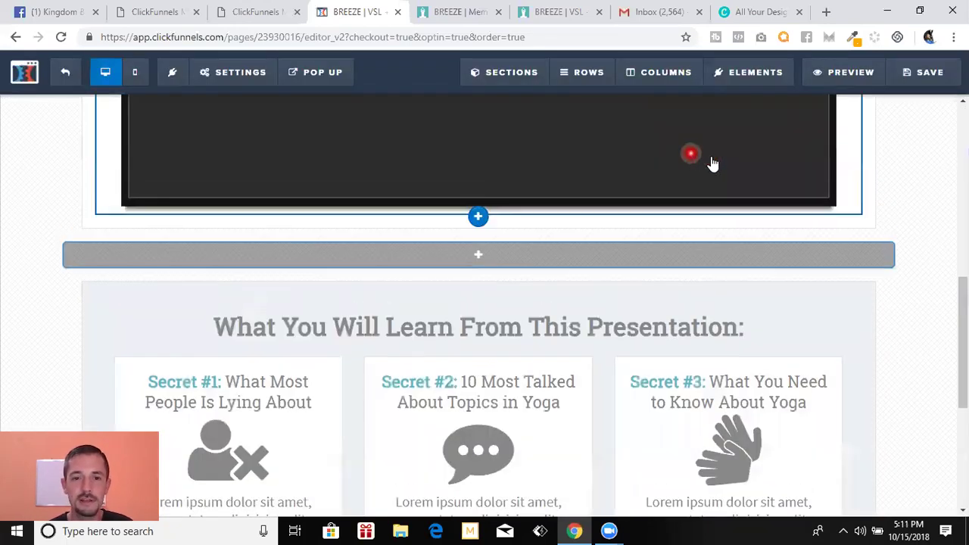
mouse_move(499, 273)
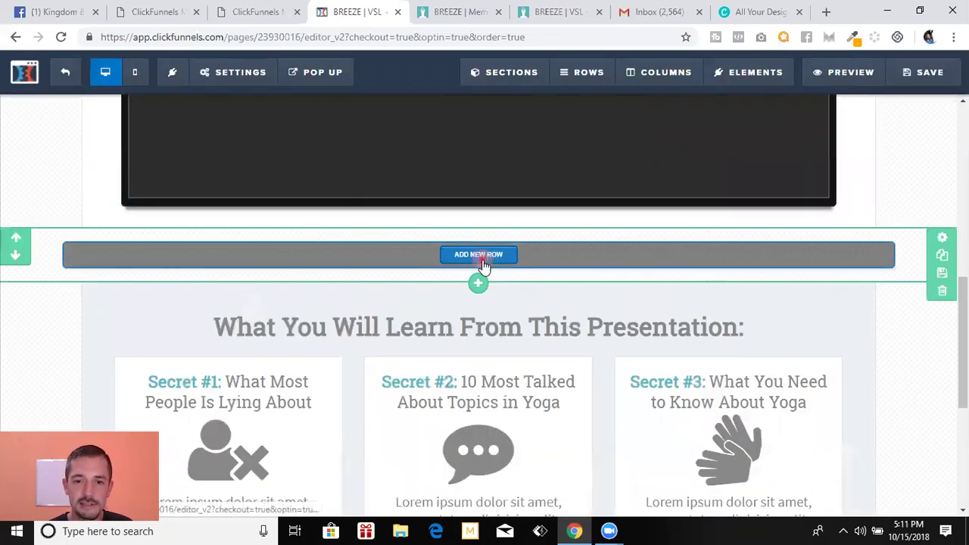
Add a three-column row to the new section between the main video and the "What You Will Learn From This Presentation" section
left_click(485, 262)
left_click(714, 221)
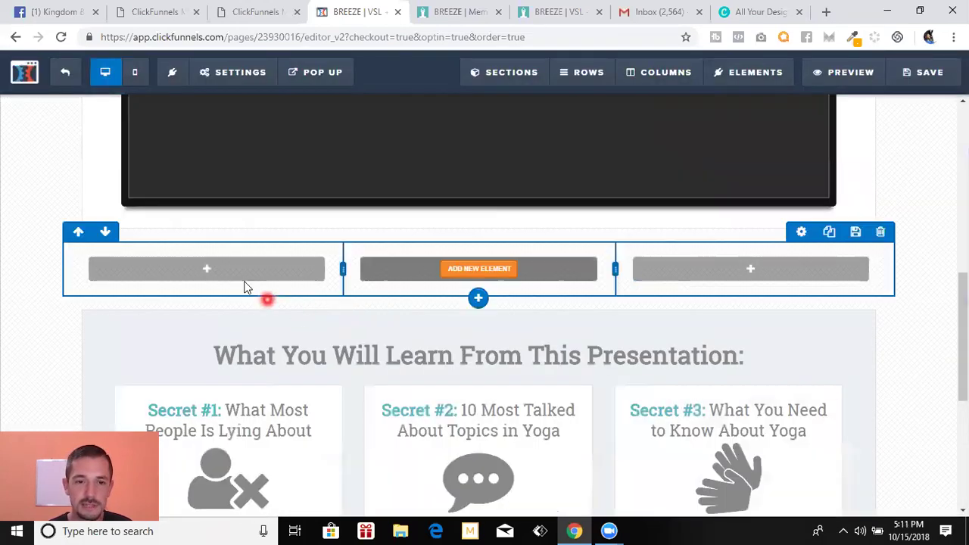
mouse_move(214, 277)
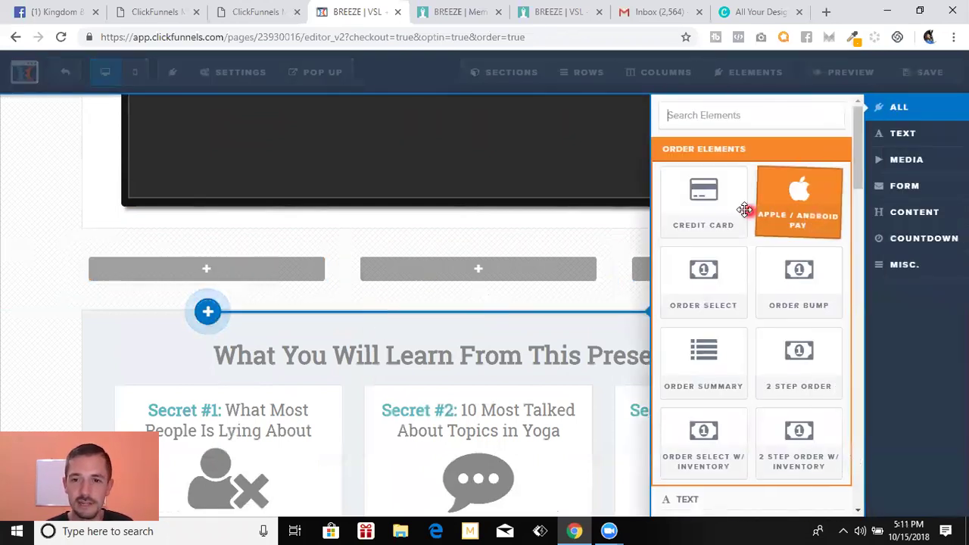
scroll(747, 209, "down", 2)
scroll(746, 215, "down", 6)
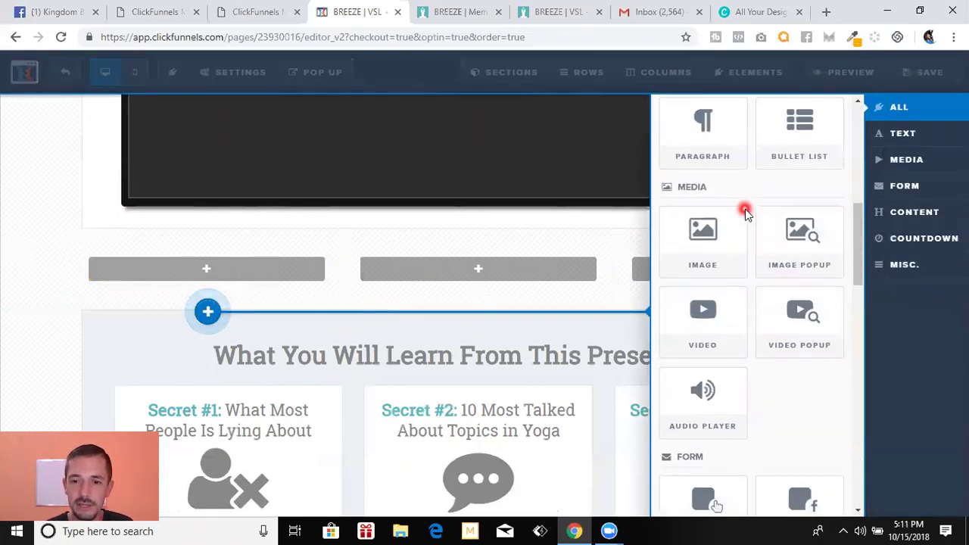
left_click_drag(704, 244, 204, 282)
left_click(451, 286)
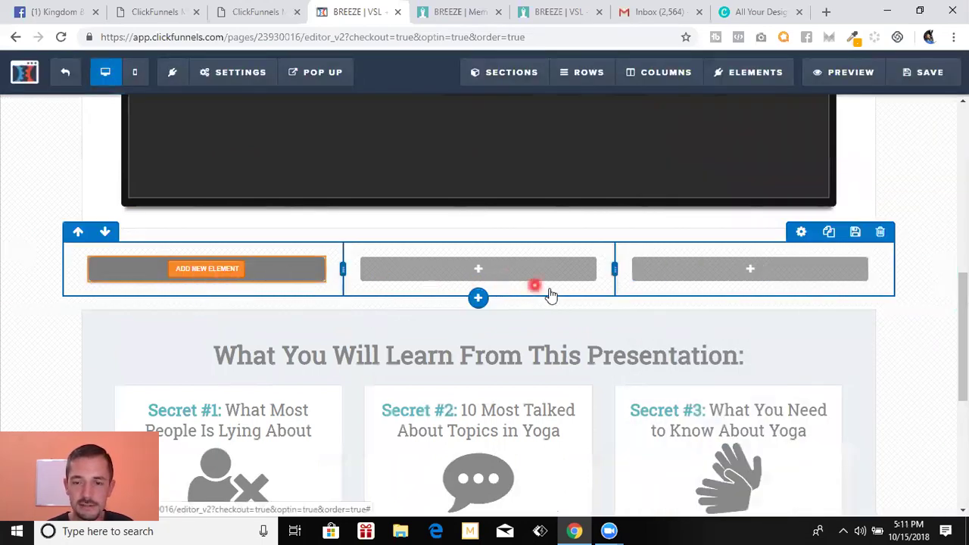
Add a video element to the first column of the three-column row
scroll(746, 315, "down", 5)
scroll(747, 316, "down", 1)
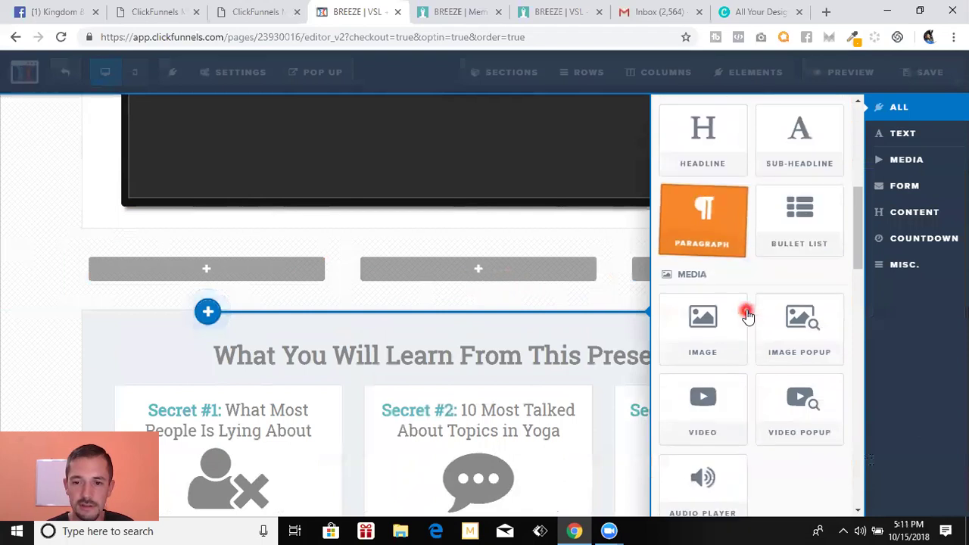
left_click(712, 398)
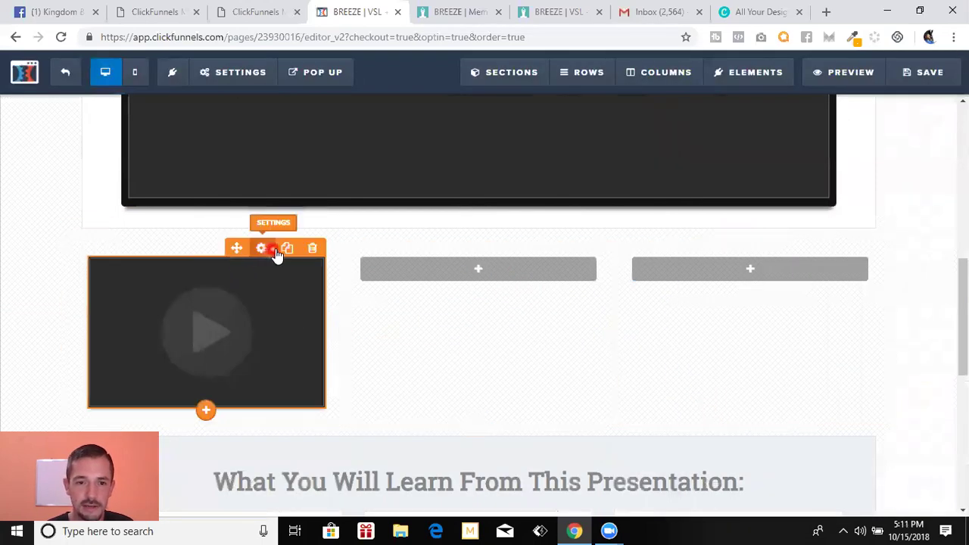
Duplicate the video element and move the copies so that each of the three columns holds one video
left_click(284, 249)
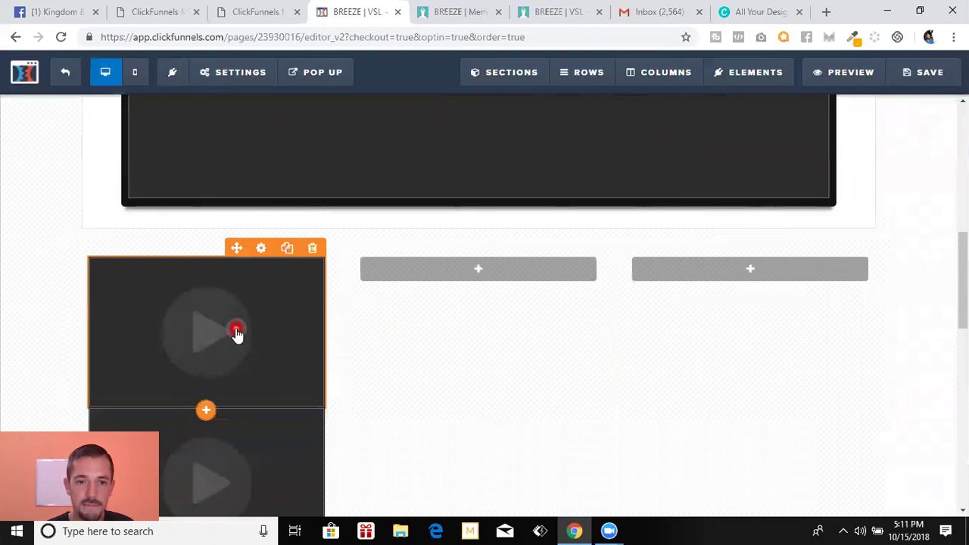
left_click_drag(418, 290, 337, 347)
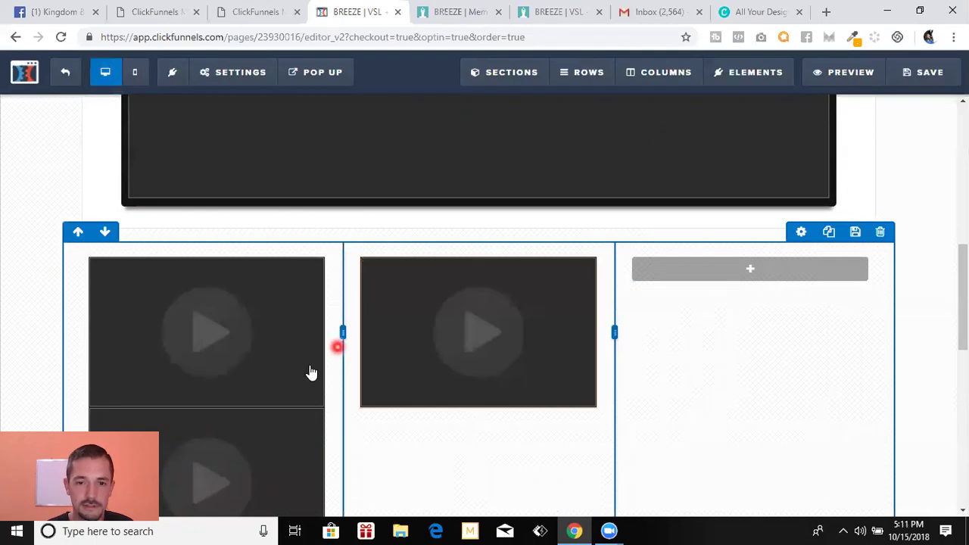
scroll(240, 411, "down", 3)
left_click_drag(629, 183, 726, 199)
left_click_drag(227, 368, 721, 231)
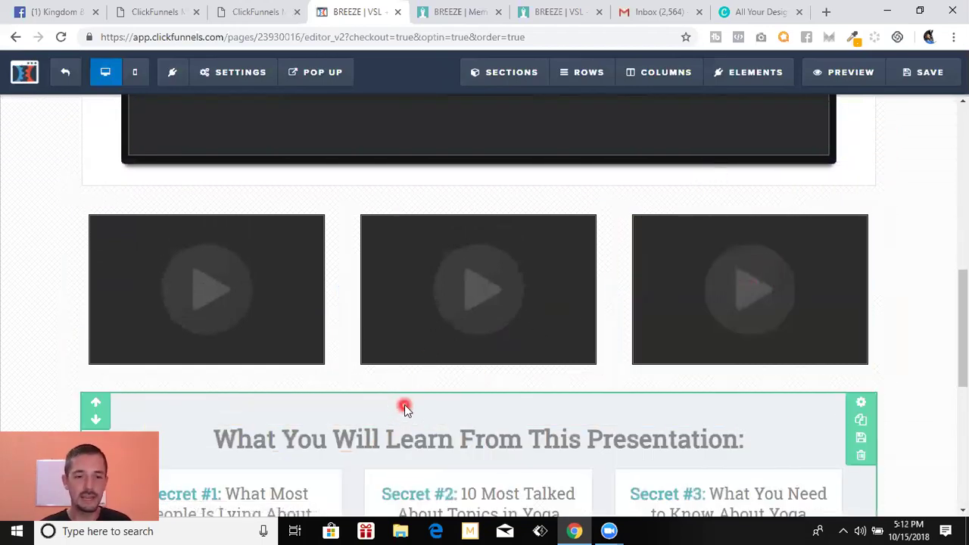
scroll(673, 363, "up", 8)
scroll(672, 362, "down", 6)
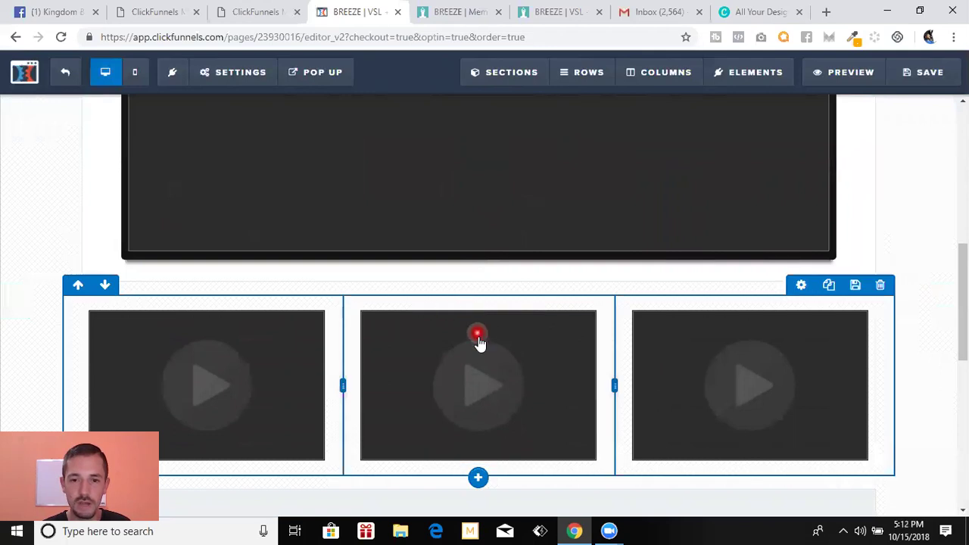
left_click(478, 480)
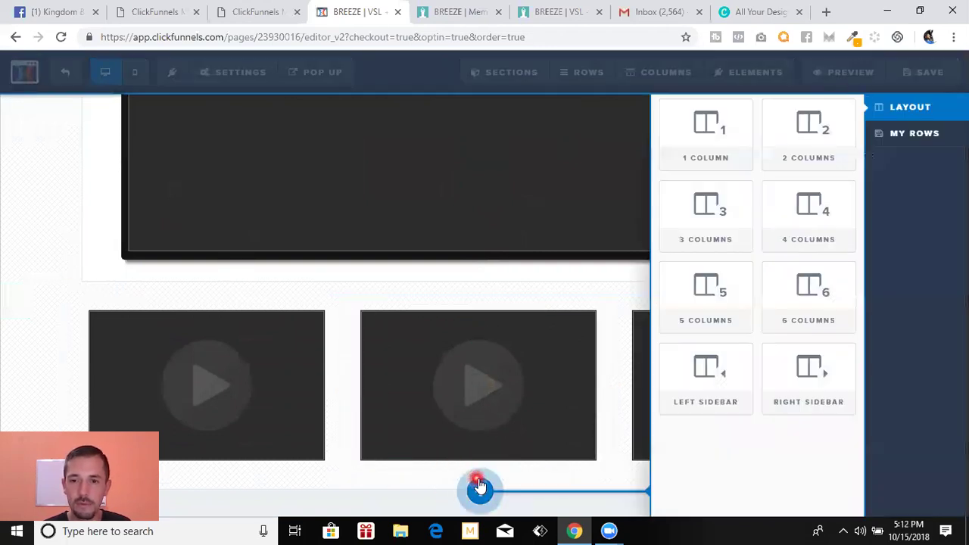
left_click(696, 163)
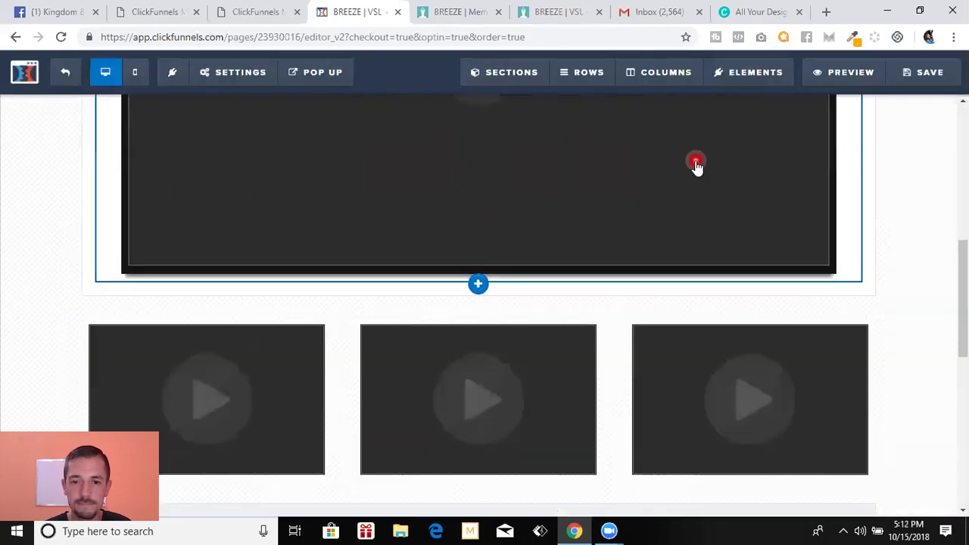
scroll(497, 372, "down", 5)
scroll(497, 372, "up", 10)
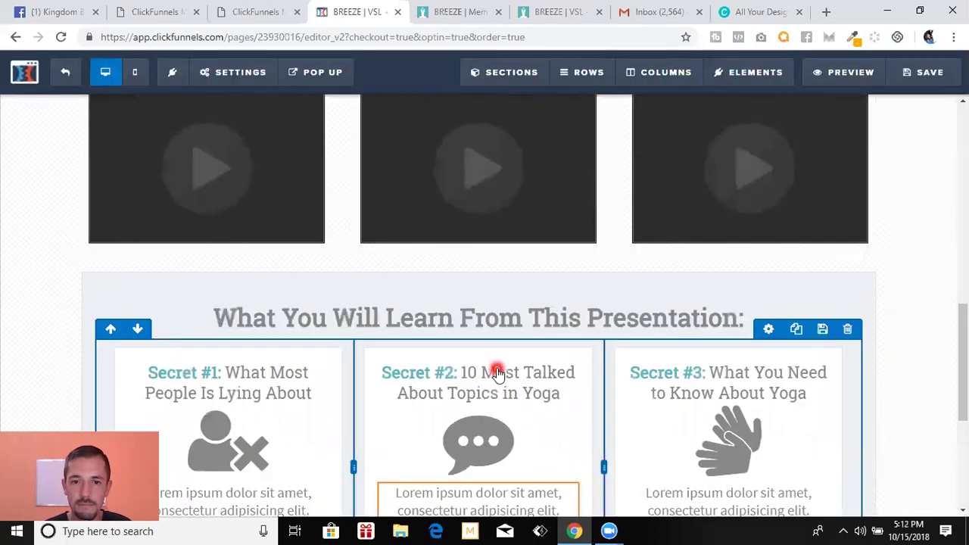
scroll(497, 369, "down", 8)
scroll(497, 368, "down", 4)
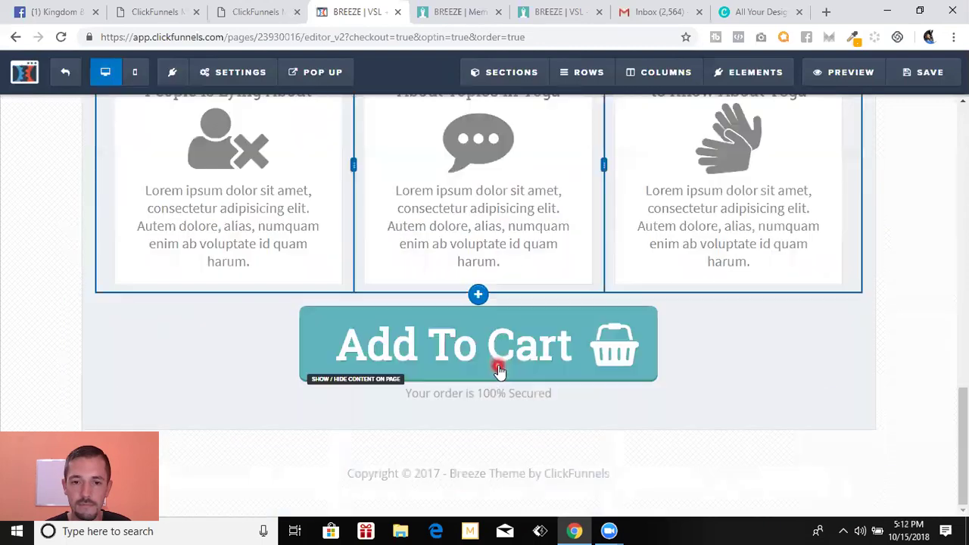
scroll(495, 368, "up", 6)
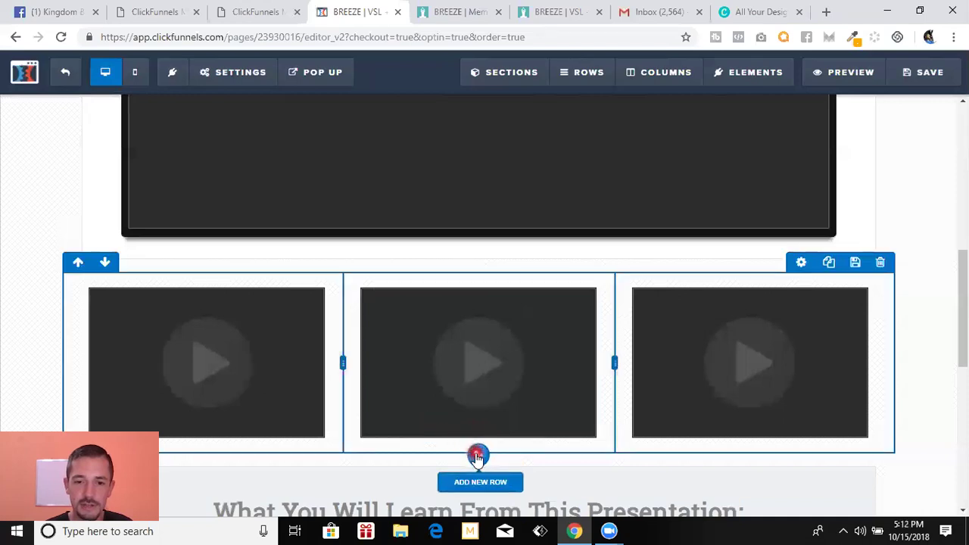
Add a one-column row and place it above the three videos in the same section
left_click(478, 455)
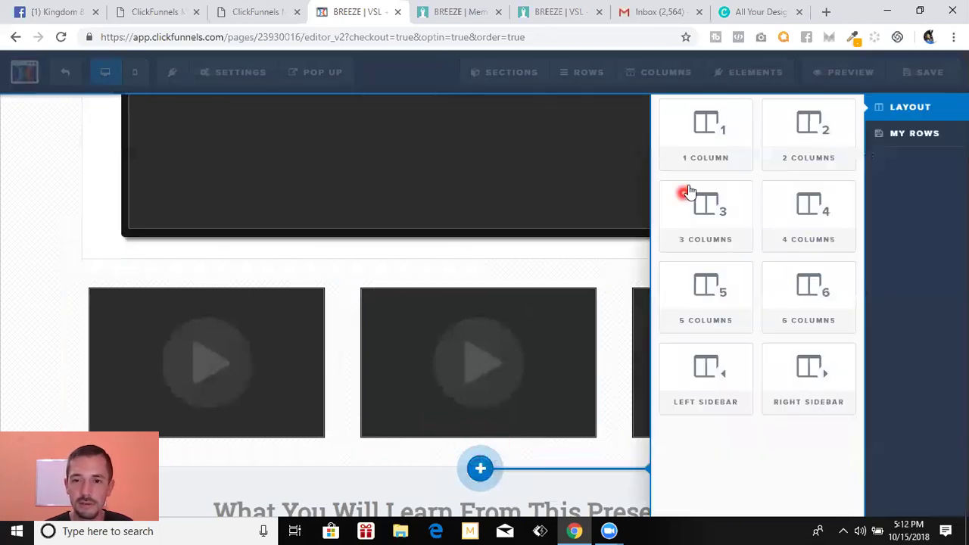
left_click_drag(631, 191, 478, 274)
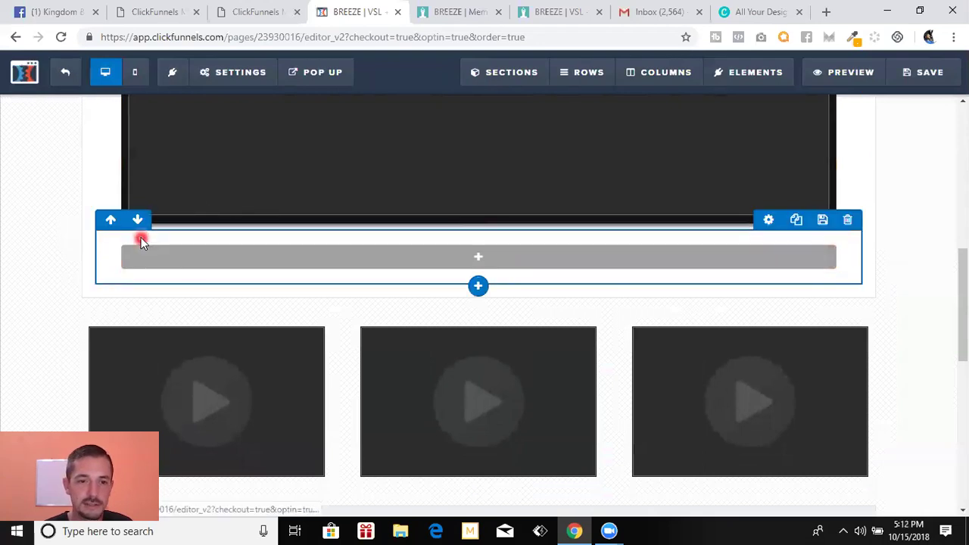
scroll(178, 240, "down", 1)
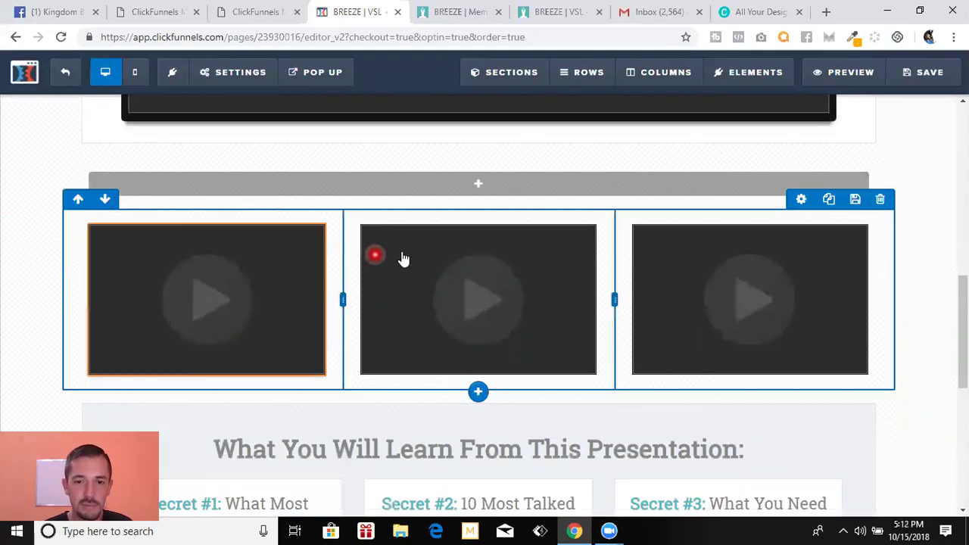
Add a headline element to the one-column row and replace its text with "Testimonies!"
left_click(483, 189)
scroll(677, 348, "down", 3)
left_click_drag(708, 321, 474, 179)
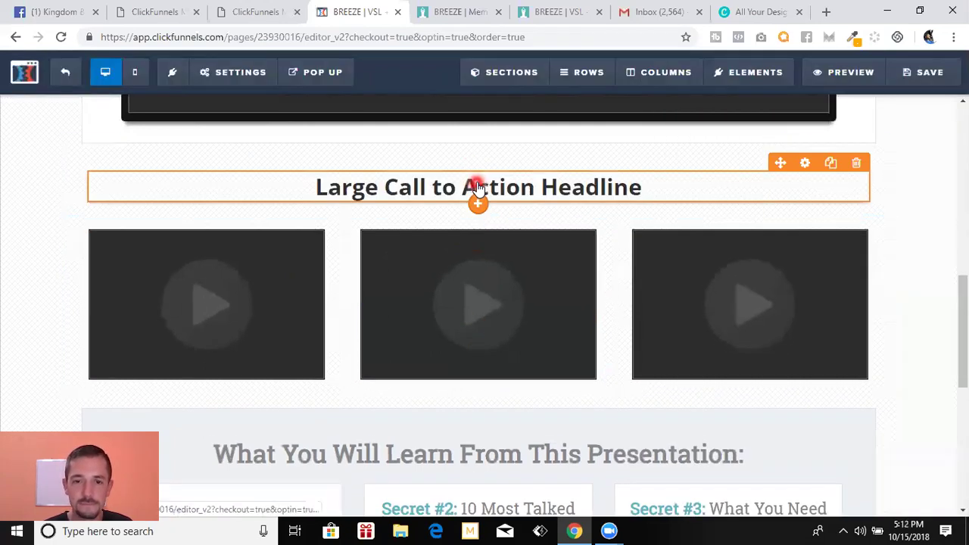
left_click(652, 188)
left_click_drag(654, 188, 321, 194)
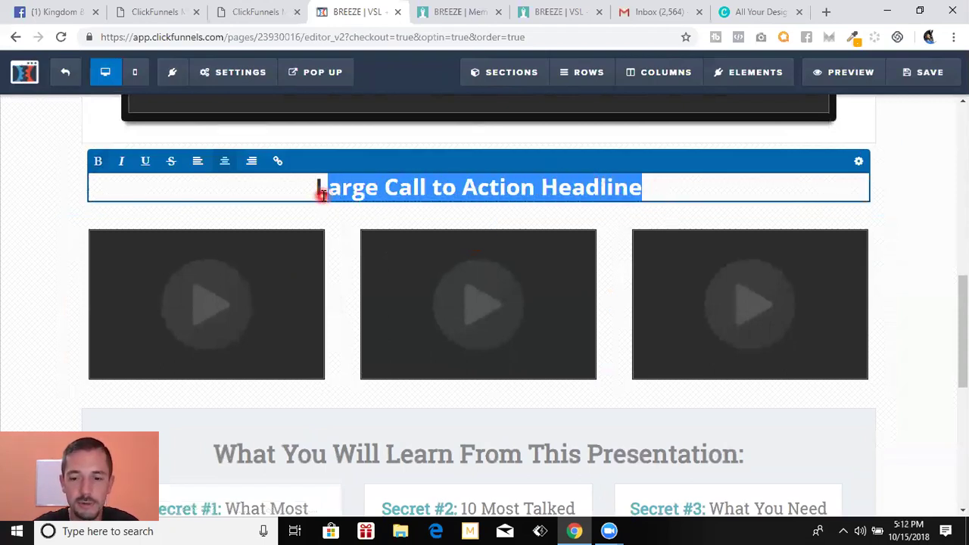
key("BackSpace")
type("Testimonies!")
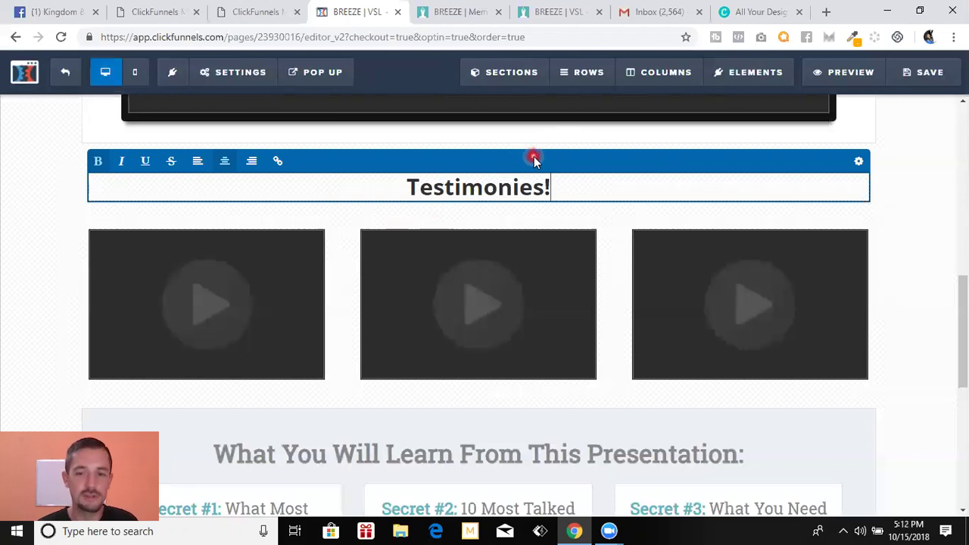
Save the VSL page and open its preview
scroll(633, 439, "down", 4)
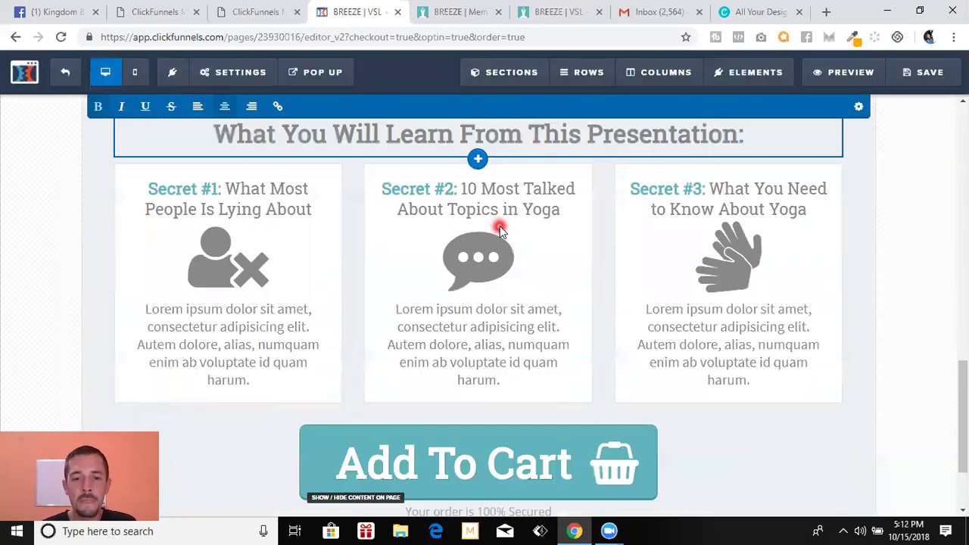
scroll(499, 229, "down", 2)
scroll(809, 124, "up", 8)
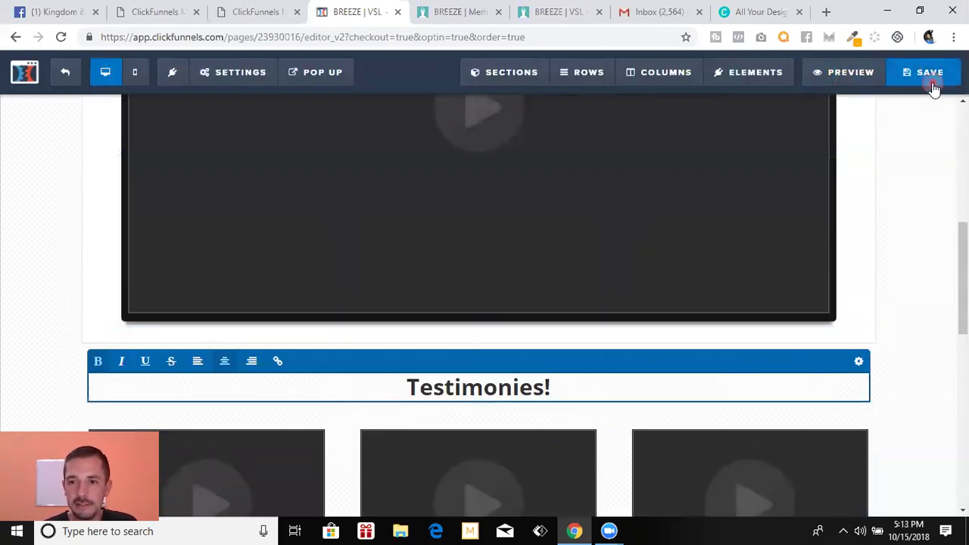
left_click(932, 88)
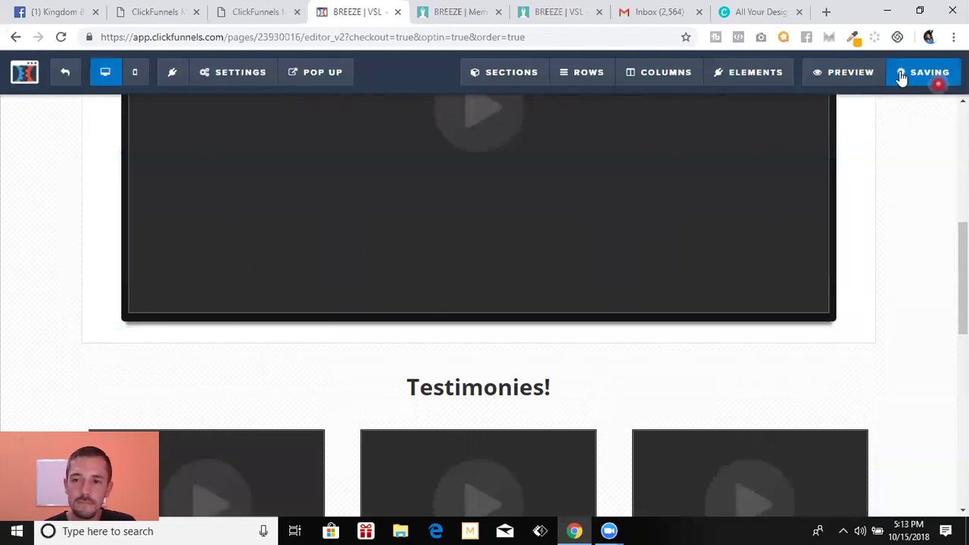
left_click(857, 75)
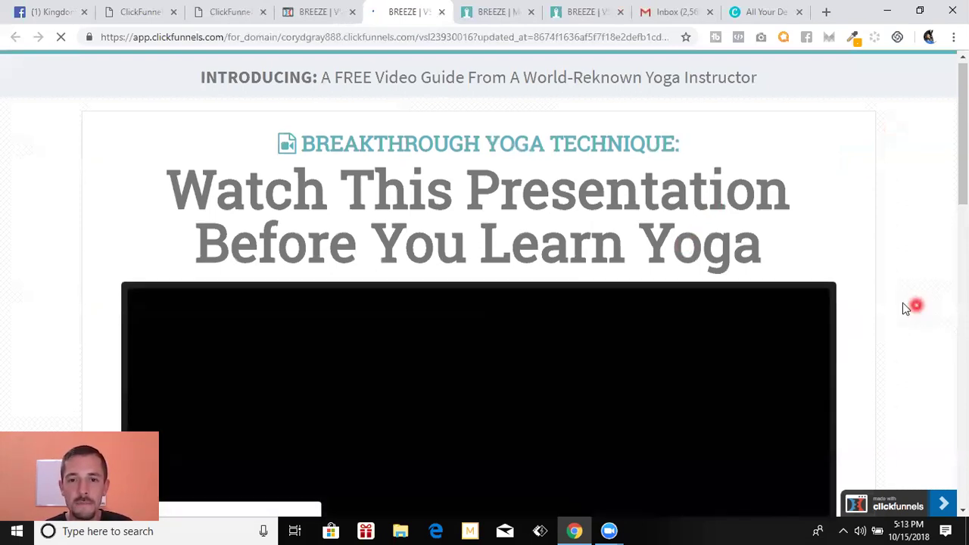
Examine the previewed page from the main video through the Testimonies videos and the three secrets to the Add To Cart button
scroll(903, 305, "down", 3)
scroll(902, 305, "down", 5)
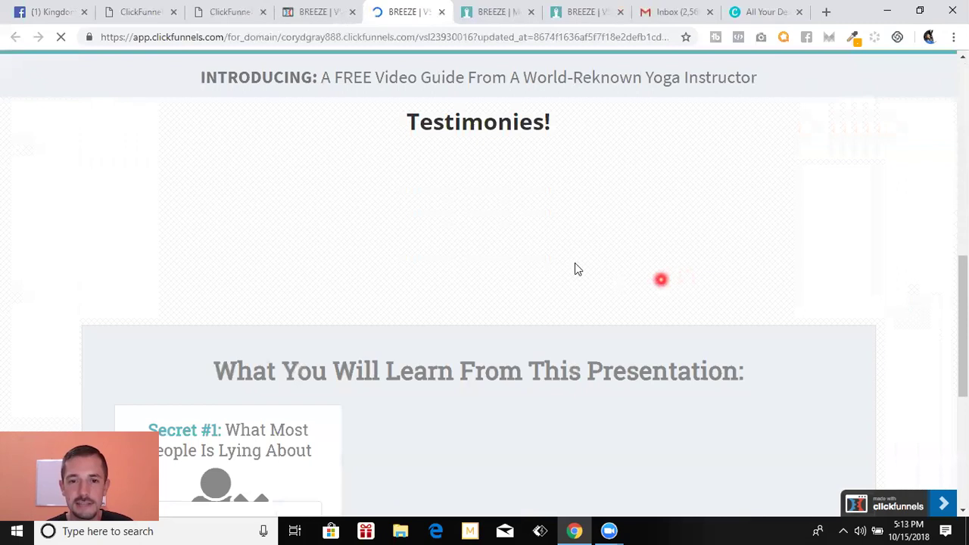
scroll(832, 219, "up", 4)
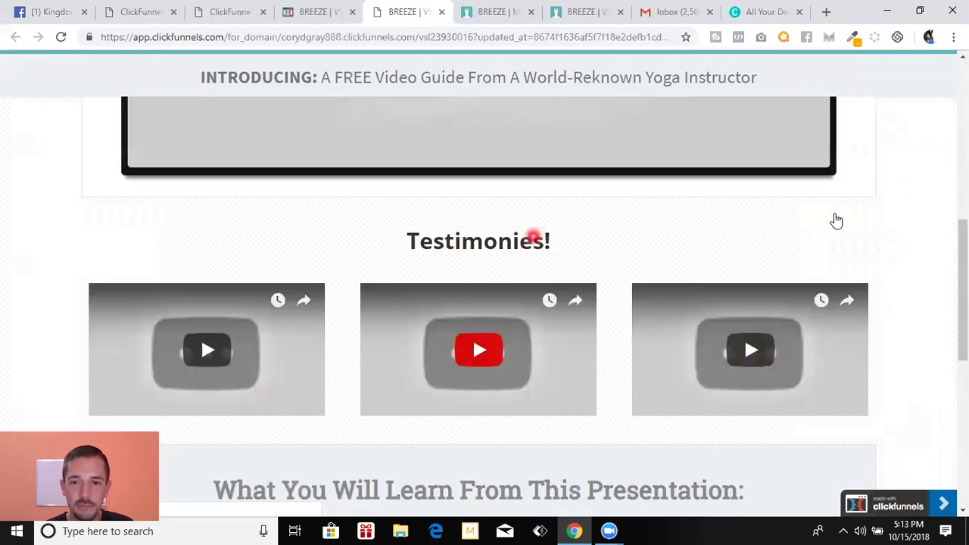
scroll(848, 230, "down", 5)
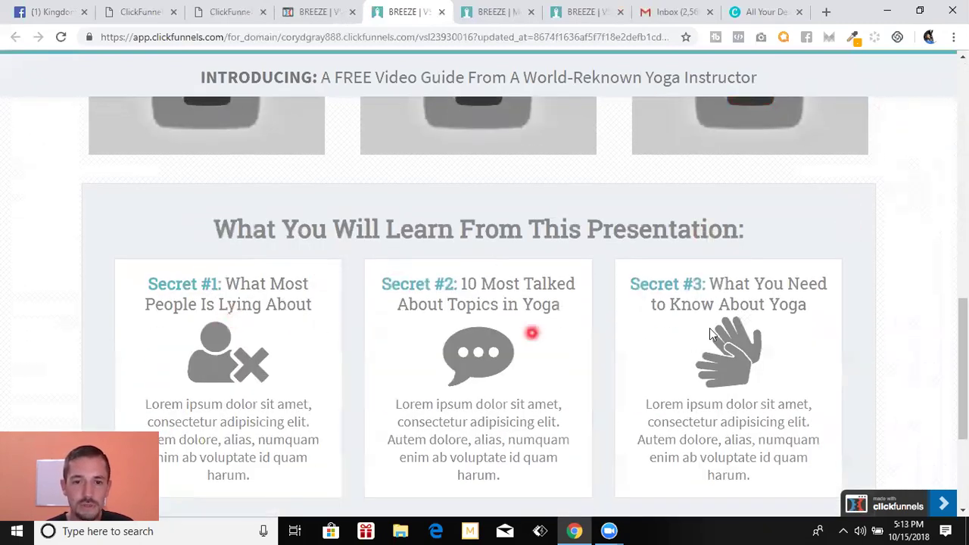
scroll(756, 318, "down", 3)
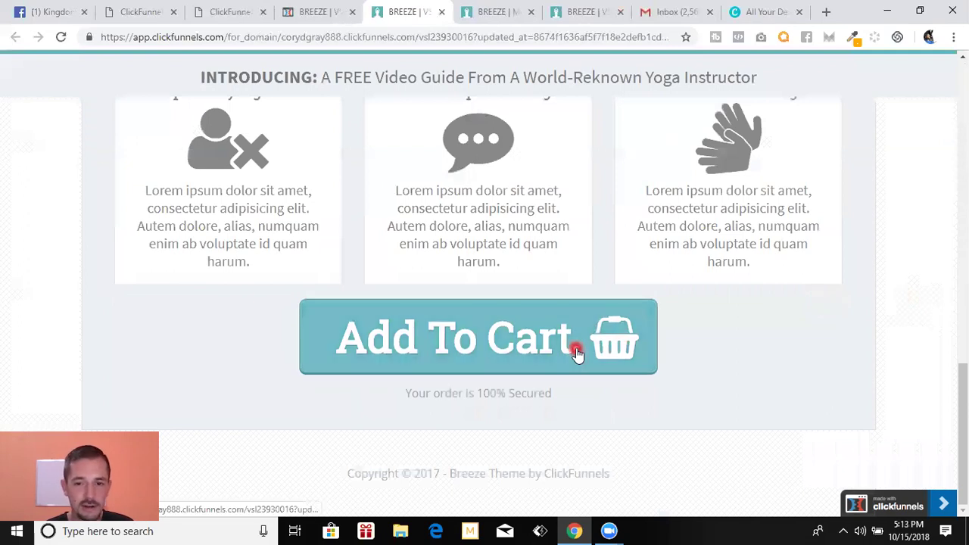
Reveal the order form through Add To Cart, examine its contact, shipping and payment fields, and tick the "Yes, I Will Take This Amazing Extras" offer
left_click(577, 353)
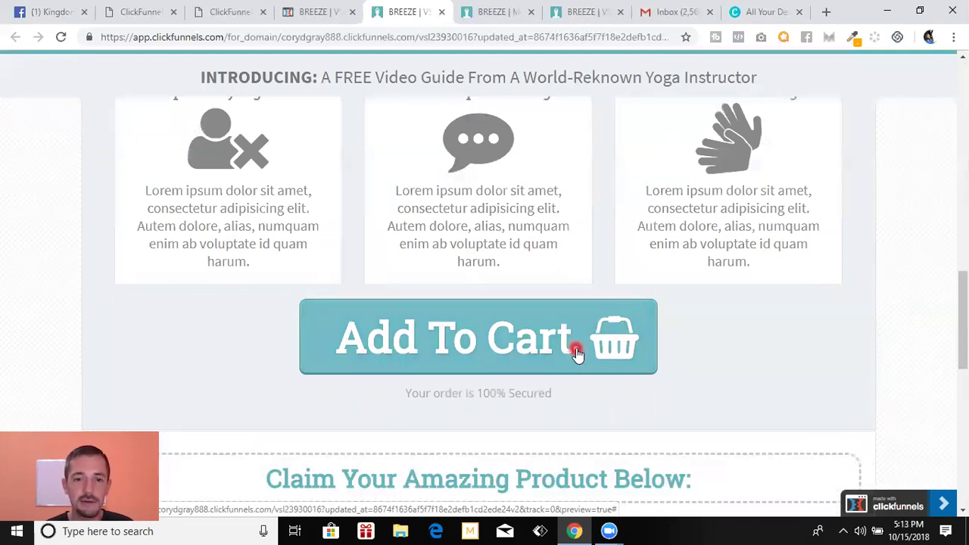
scroll(602, 331, "down", 3)
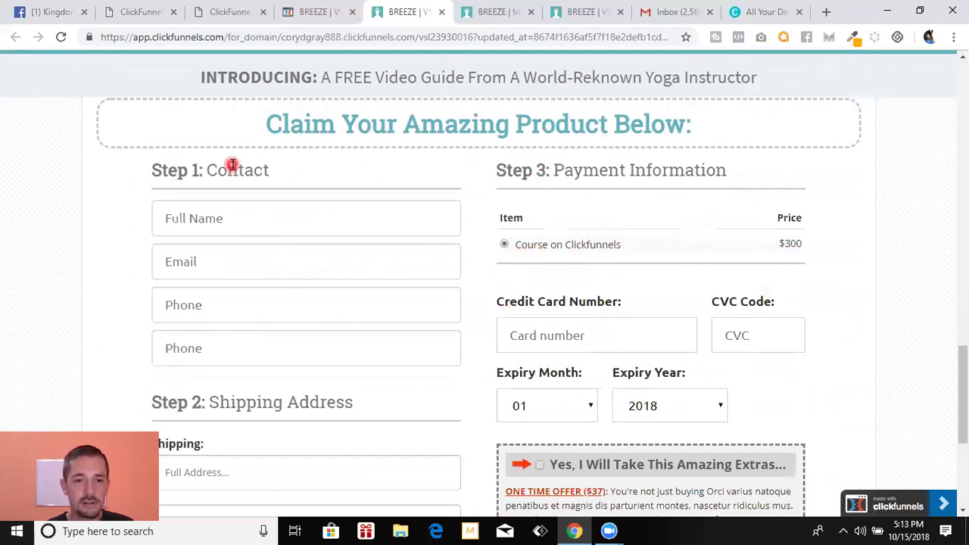
left_click(573, 337)
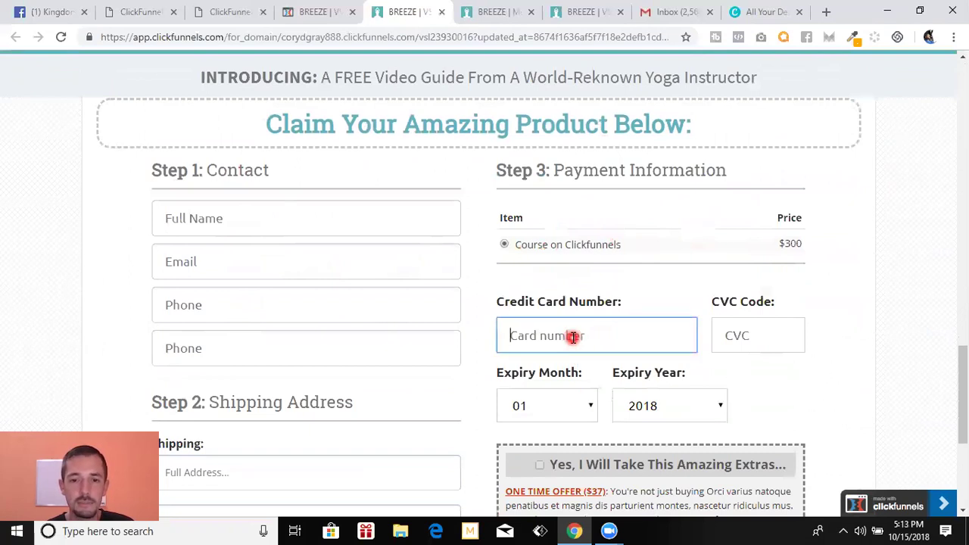
scroll(579, 338, "down", 3)
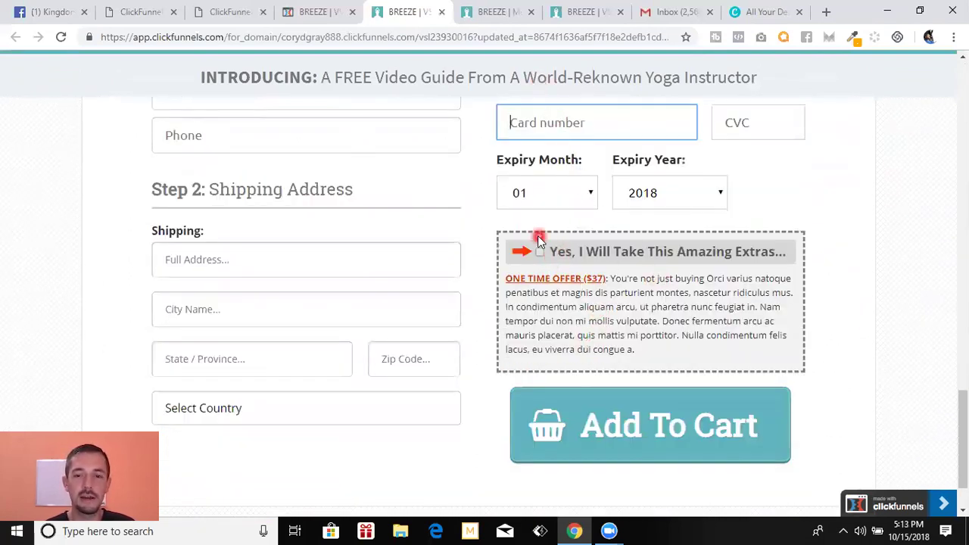
left_click(539, 253)
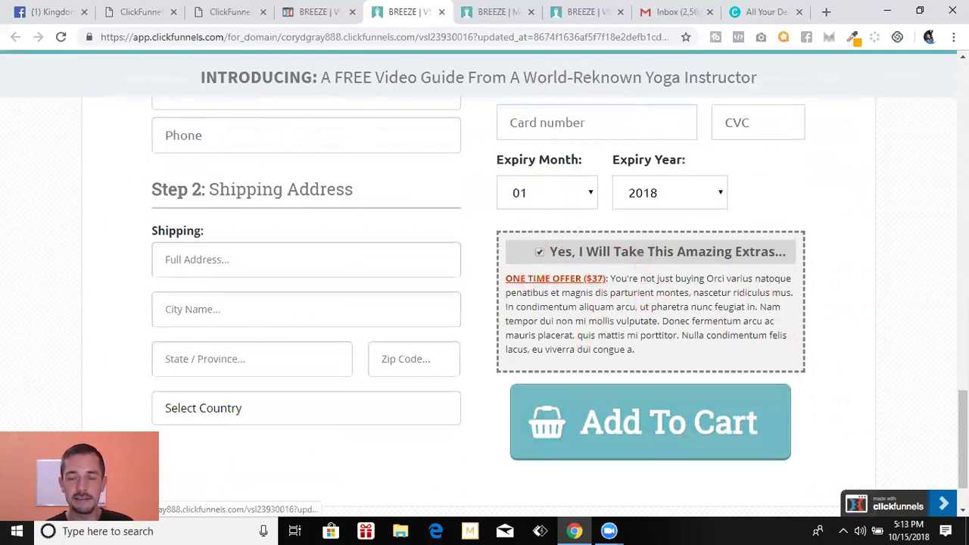
scroll(406, 154, "up", 8)
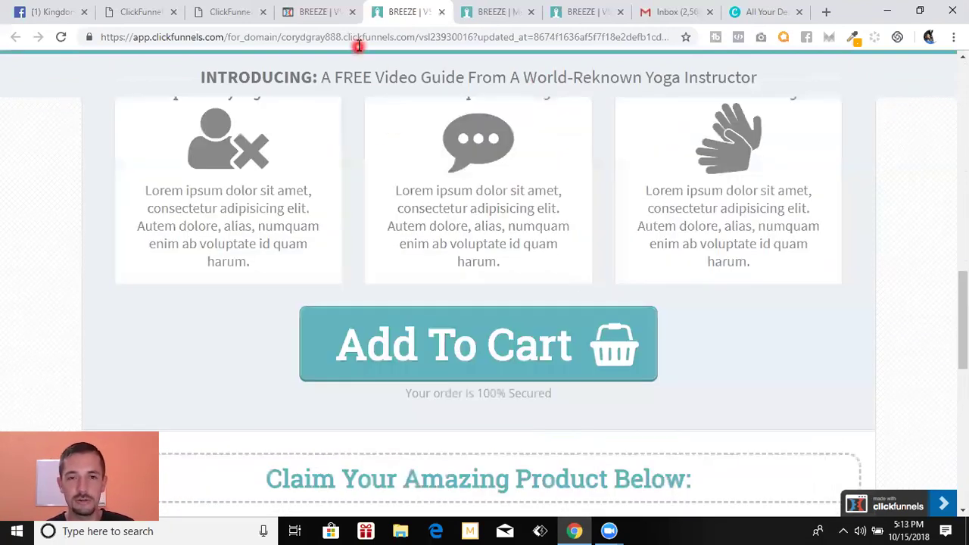
Leave the VSL page editor for the funnel steps and open the Membership Access Page step
left_click(333, 18)
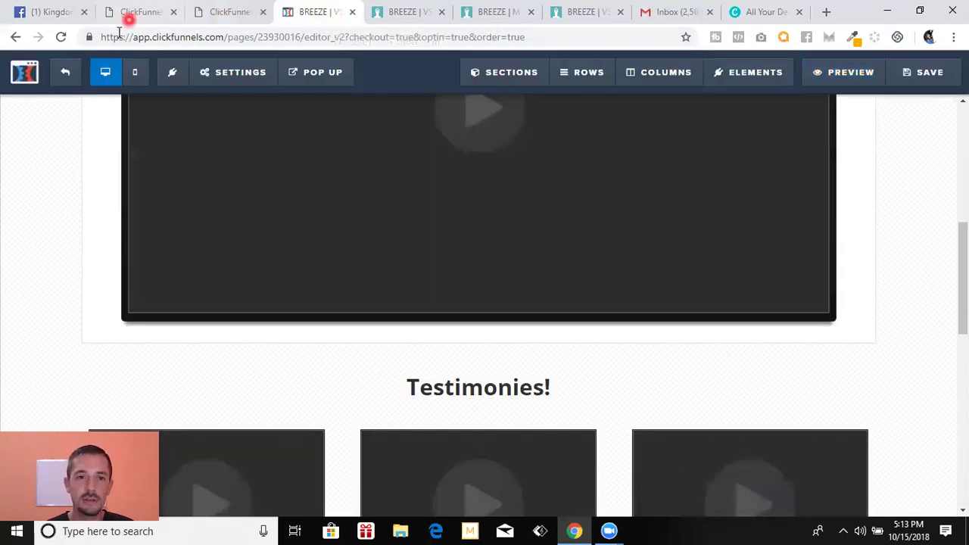
left_click(66, 73)
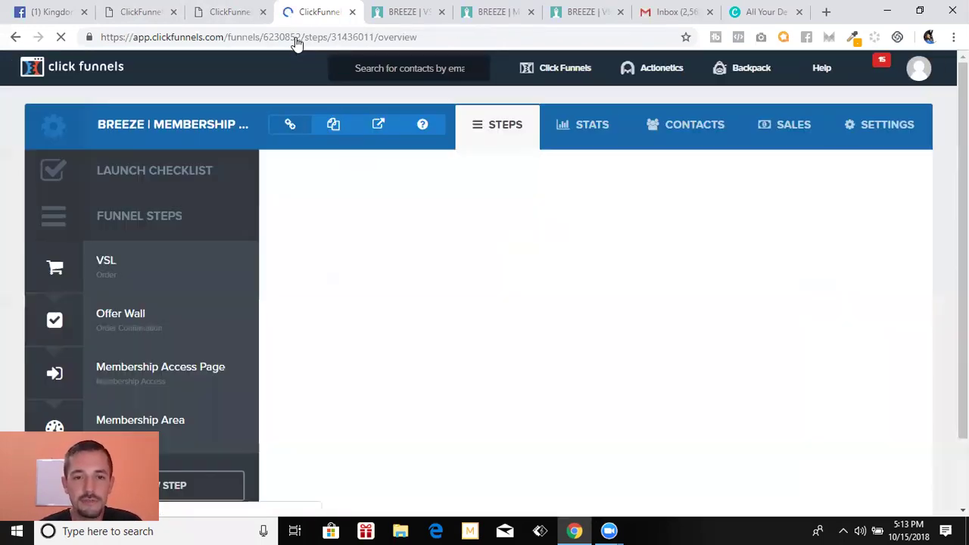
left_click(163, 331)
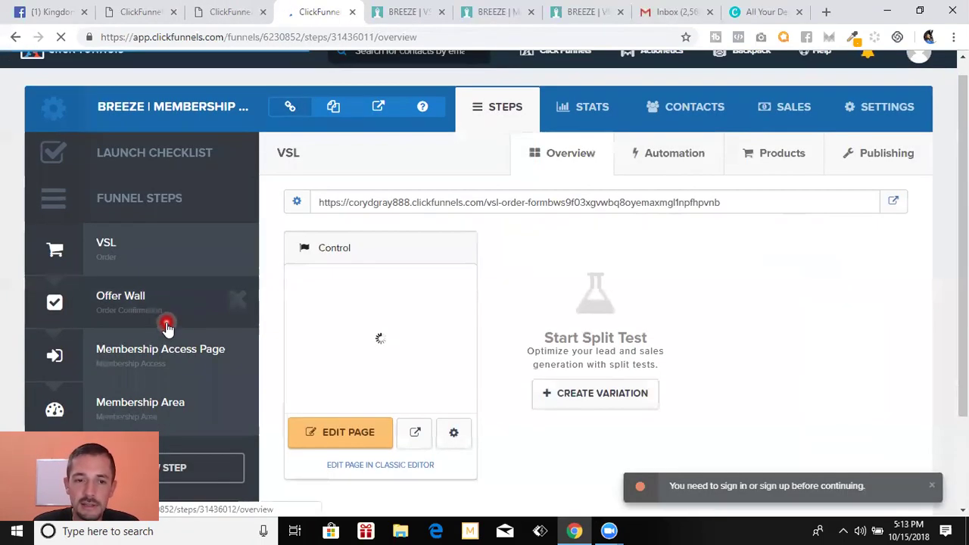
scroll(154, 360, "down", 1)
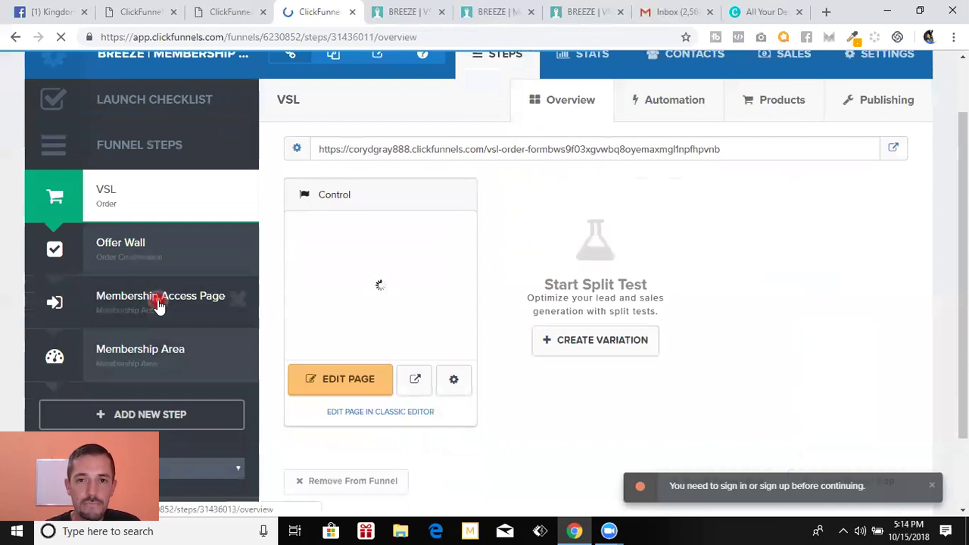
left_click(154, 297)
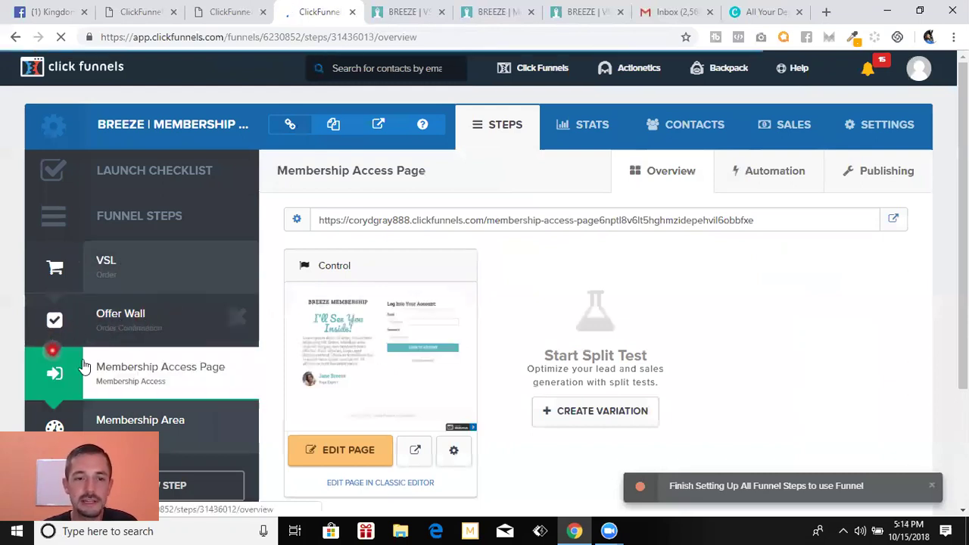
mouse_move(237, 375)
left_click(411, 315)
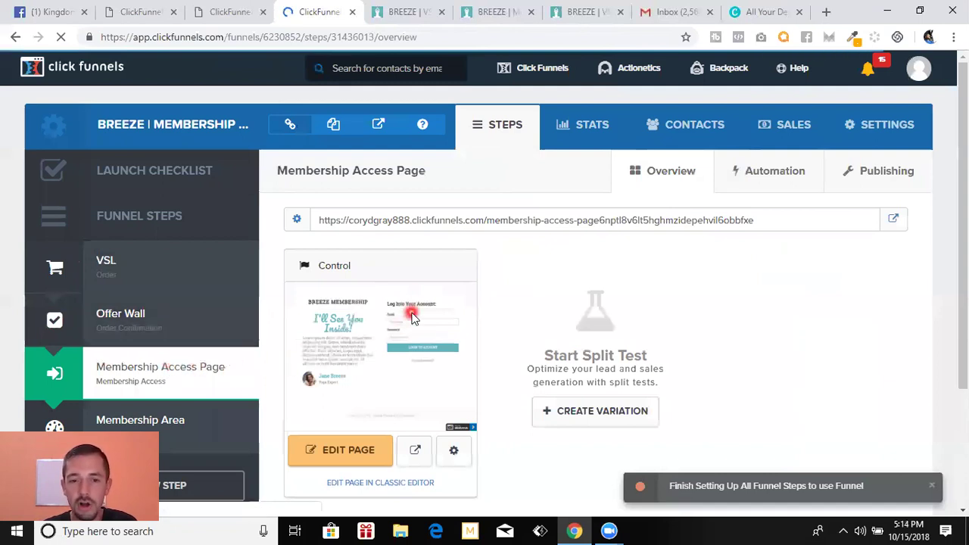
Open the Membership Area step and look through its URLs, sections and lessons
left_click(193, 426)
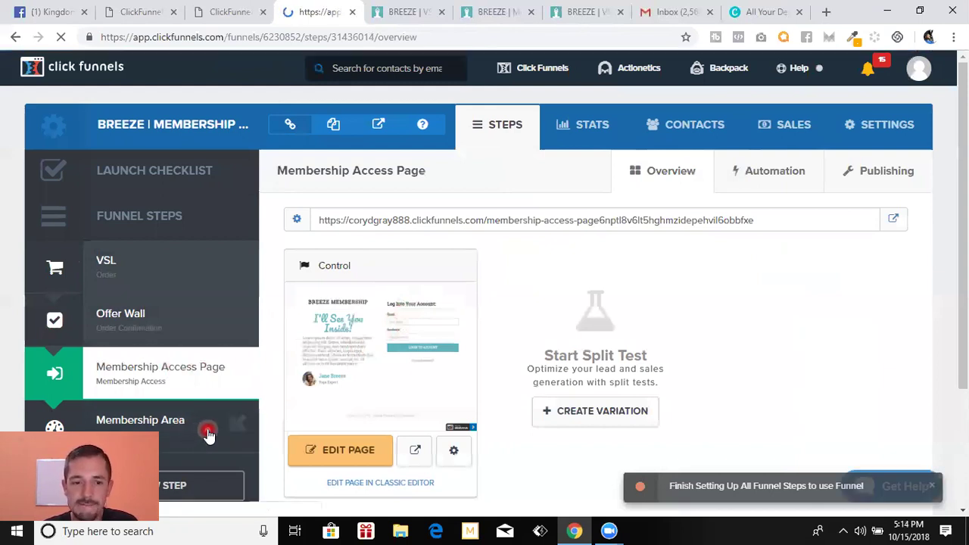
left_click(166, 420)
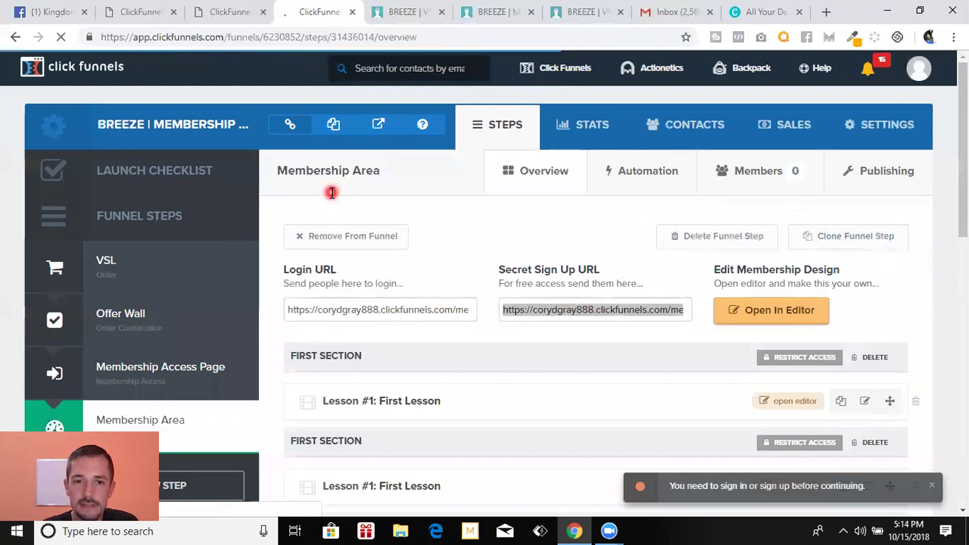
scroll(605, 431, "down", 1)
scroll(388, 371, "down", 1)
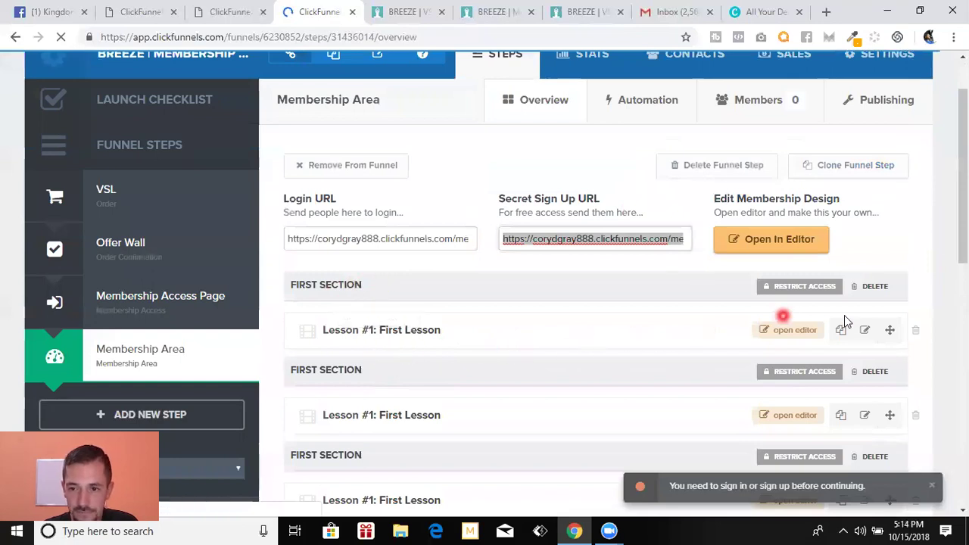
scroll(833, 374, "down", 7)
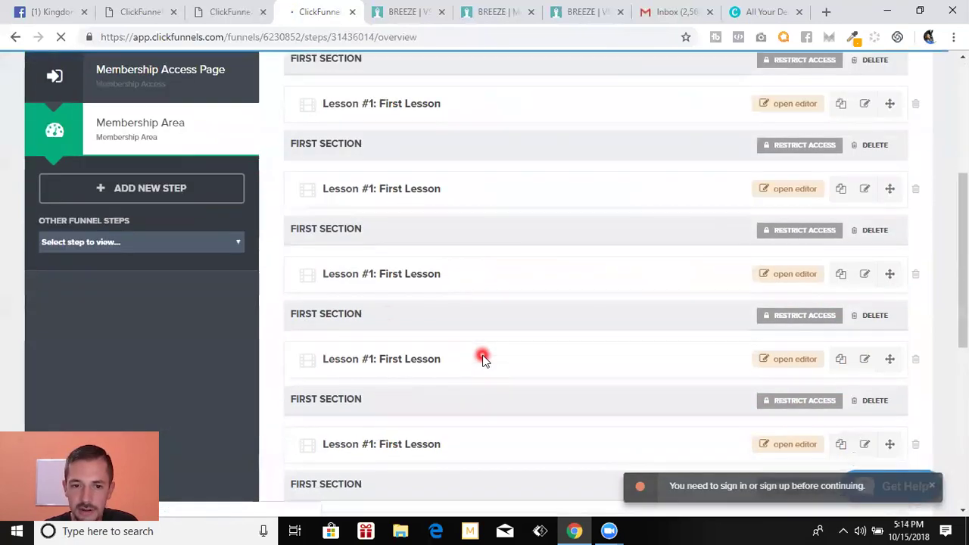
scroll(766, 420, "down", 3)
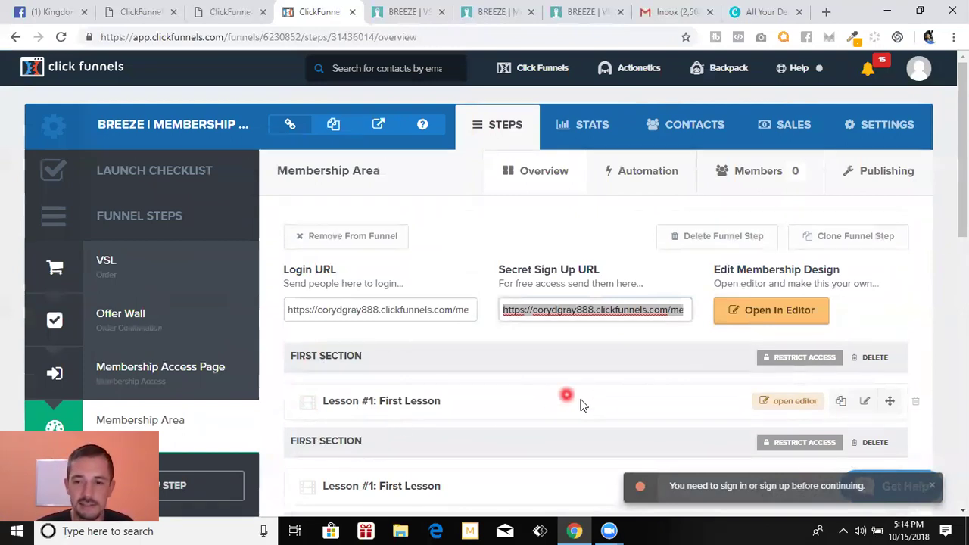
Open the first lesson in the membership editor and replace its main title with "Chapter #1: Learning the system"
left_click(785, 402)
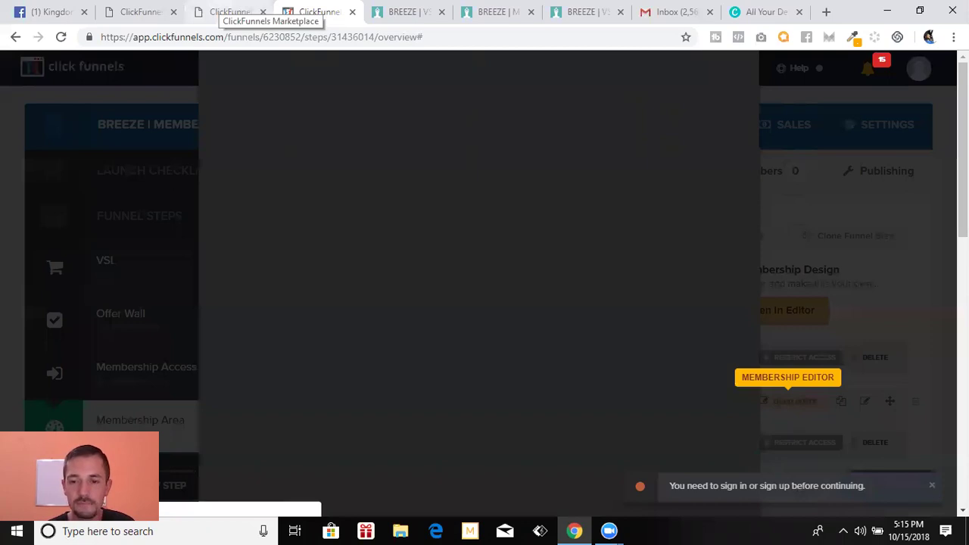
left_click(799, 405)
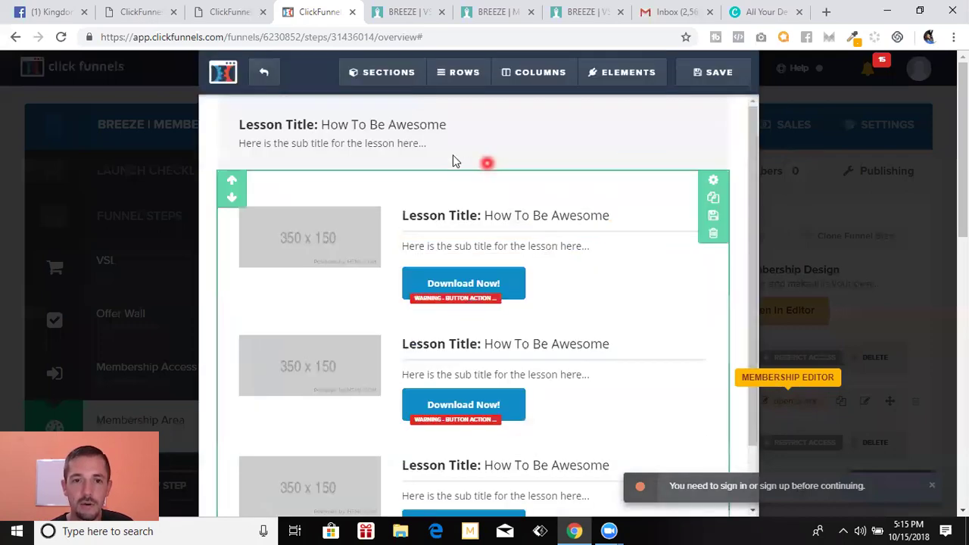
left_click(463, 125)
left_click_drag(463, 124, 213, 113)
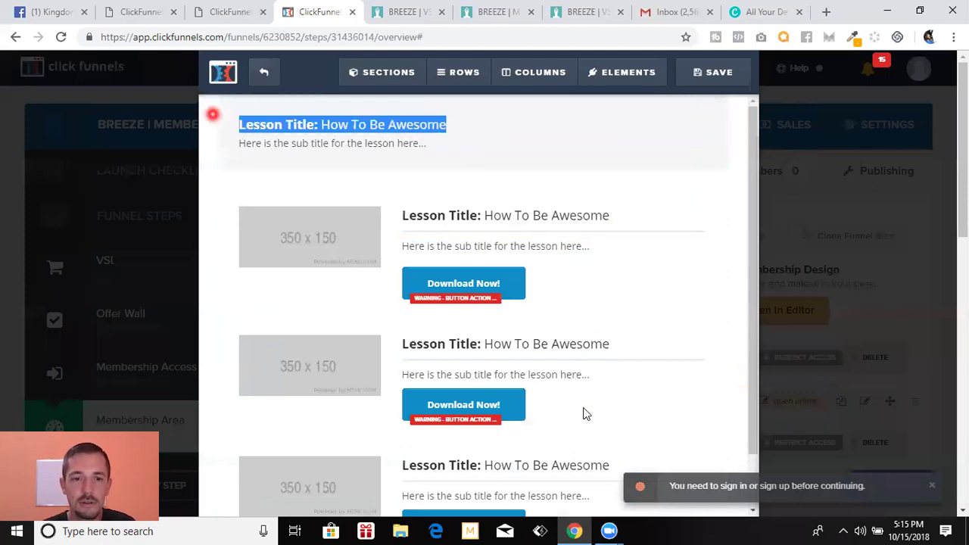
left_click(591, 412)
left_click(318, 122)
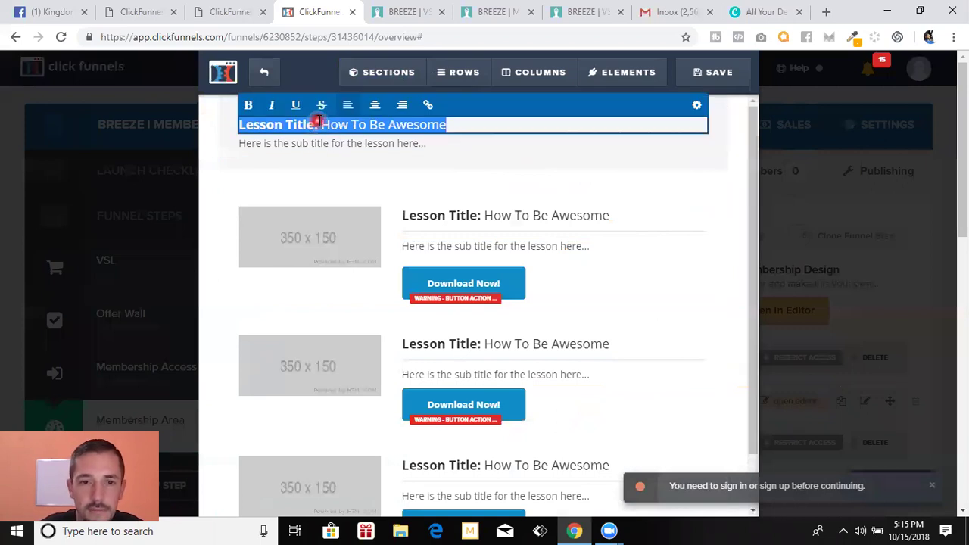
type("Chapter #1: Learning the system")
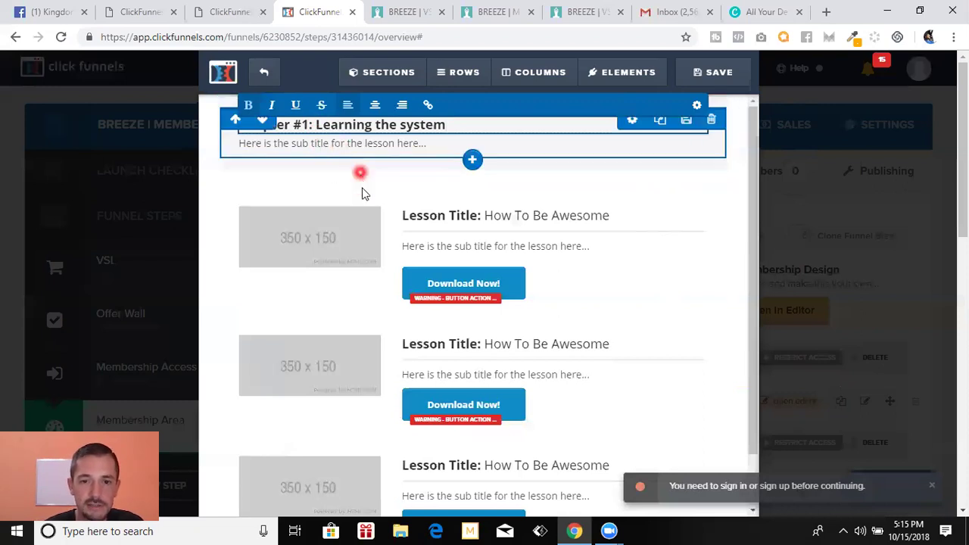
left_click(363, 190)
Set the link URL of the first lesson entry's placeholder image to "#"
mouse_move(316, 224)
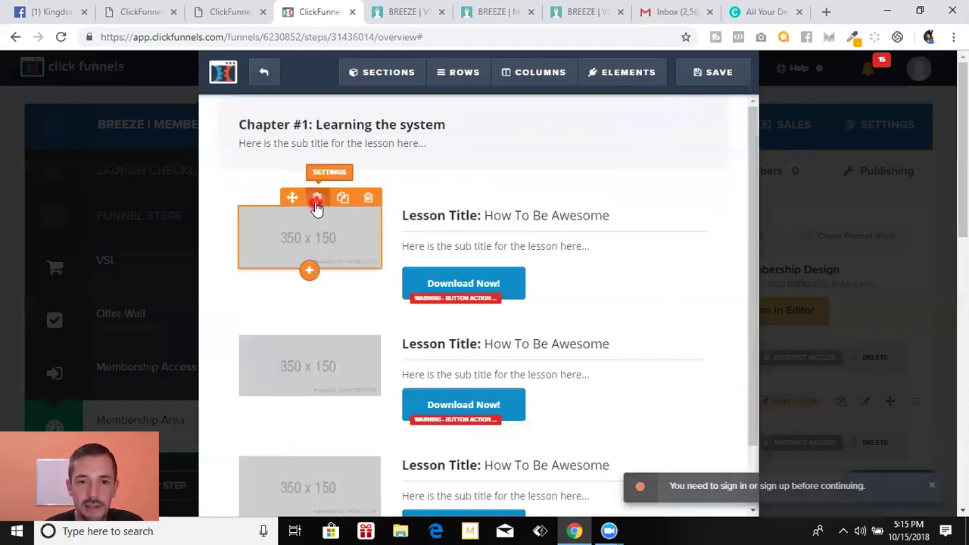
left_click(316, 200)
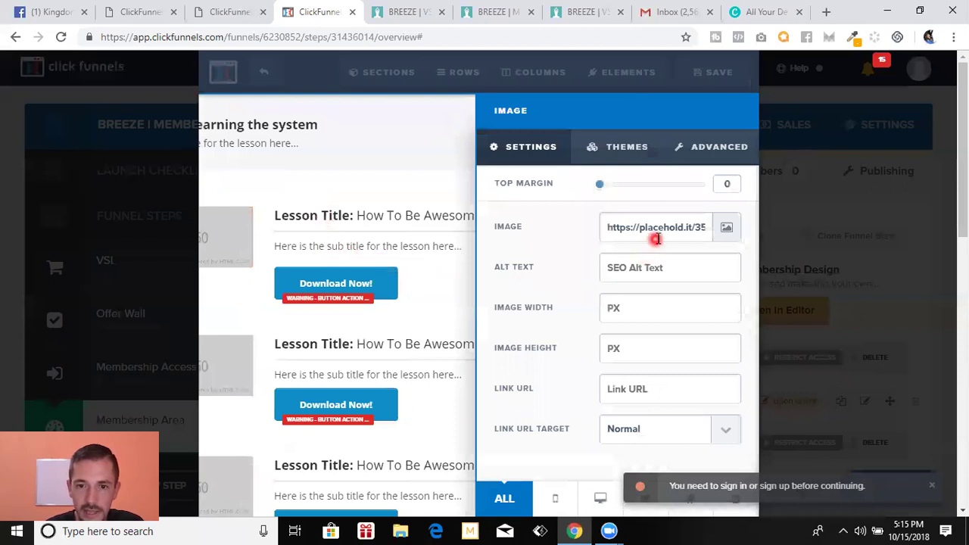
scroll(672, 229, "down", 2)
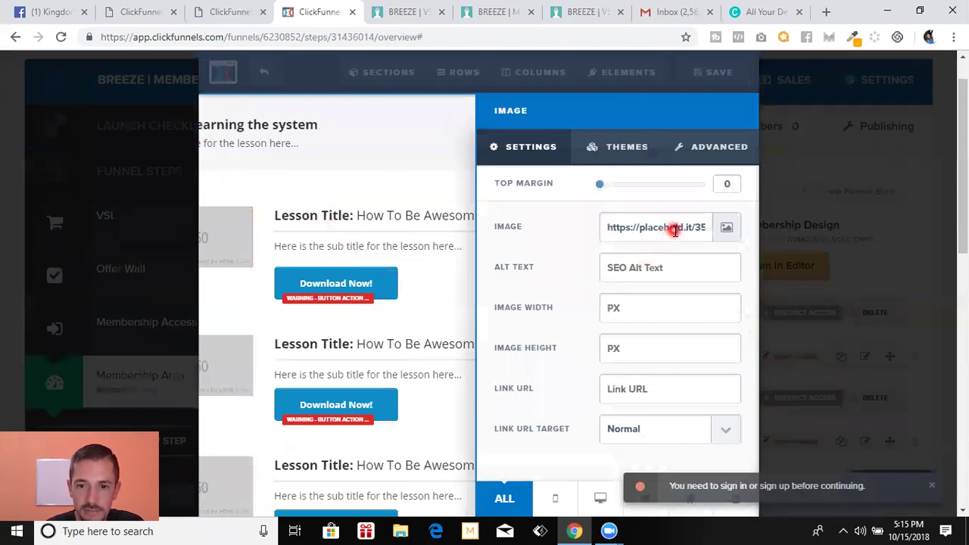
left_click(659, 392)
type("#")
scroll(685, 370, "down", 2)
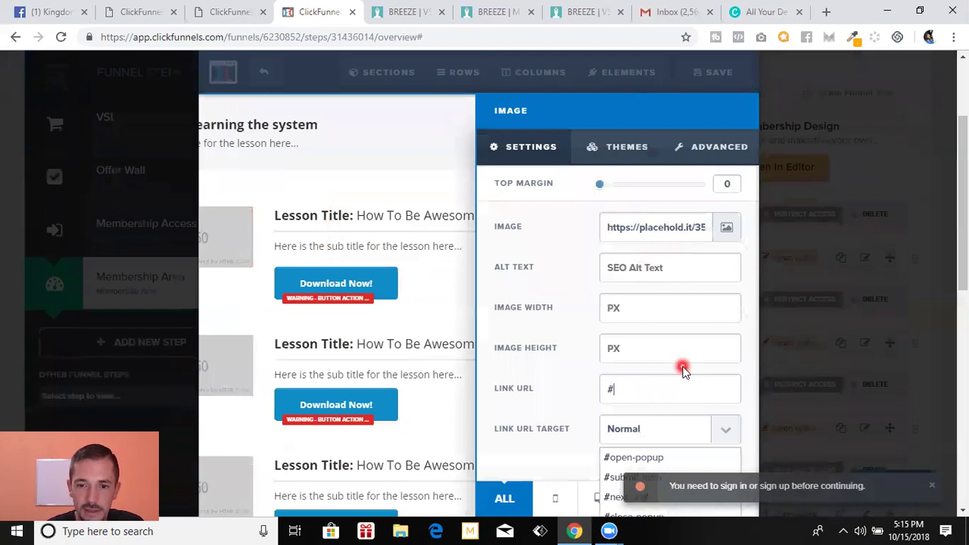
left_click(382, 150)
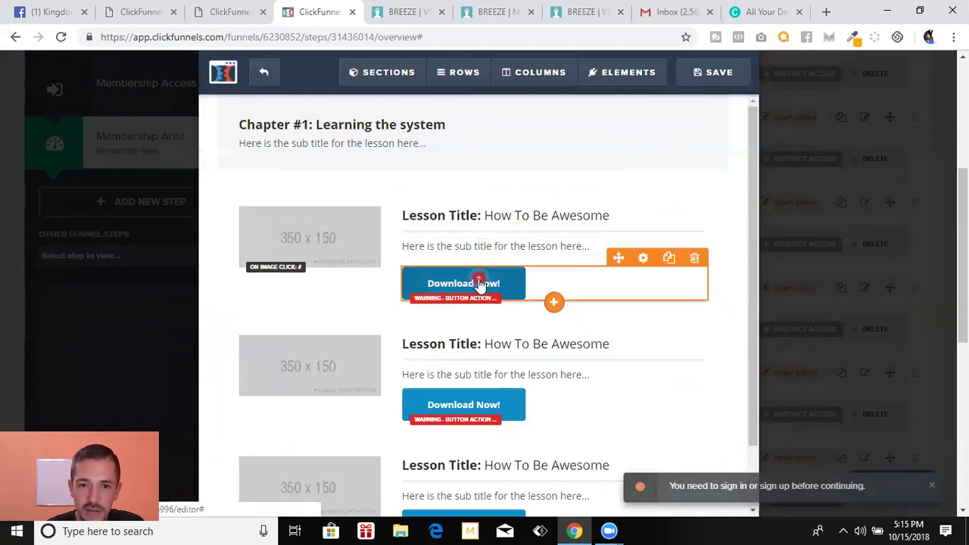
Delete the section with the placeholder lesson entries and download buttons below the chapter title
scroll(558, 314, "down", 1)
scroll(558, 313, "up", 1)
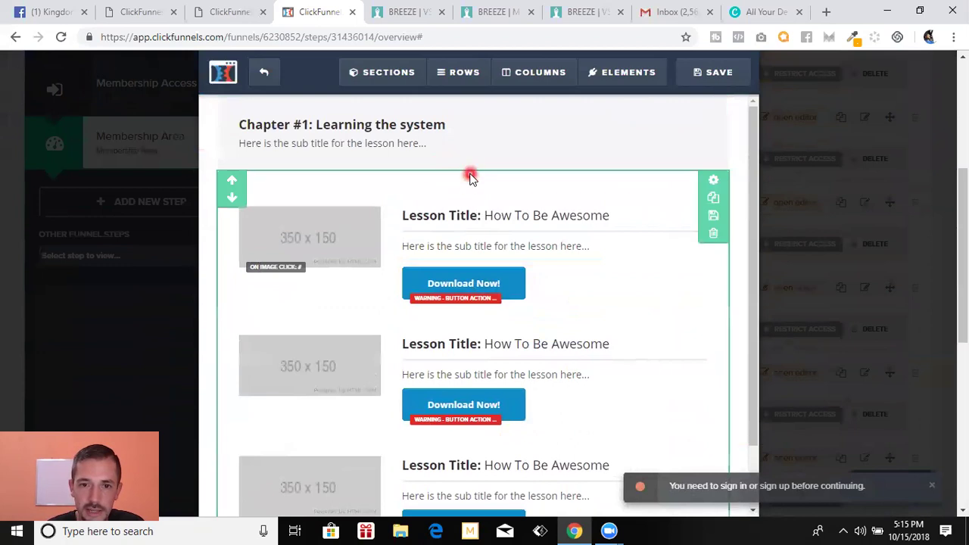
scroll(460, 225, "down", 1)
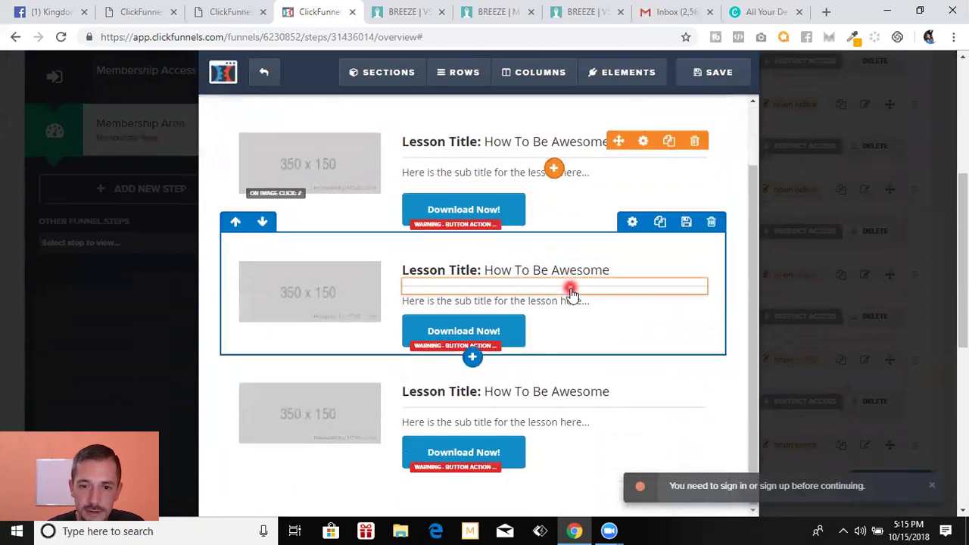
scroll(459, 166, "up", 1)
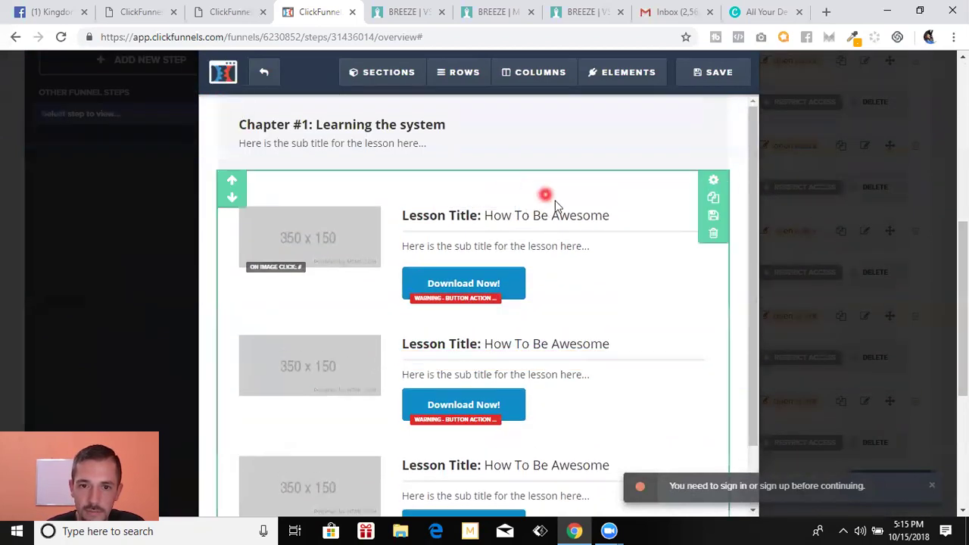
left_click(710, 239)
left_click(551, 118)
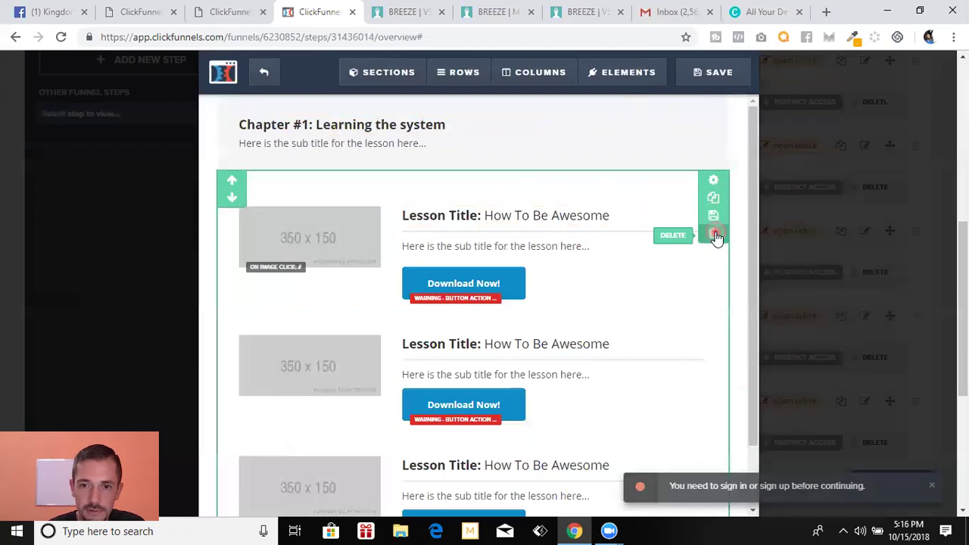
left_click(713, 233)
left_click(551, 118)
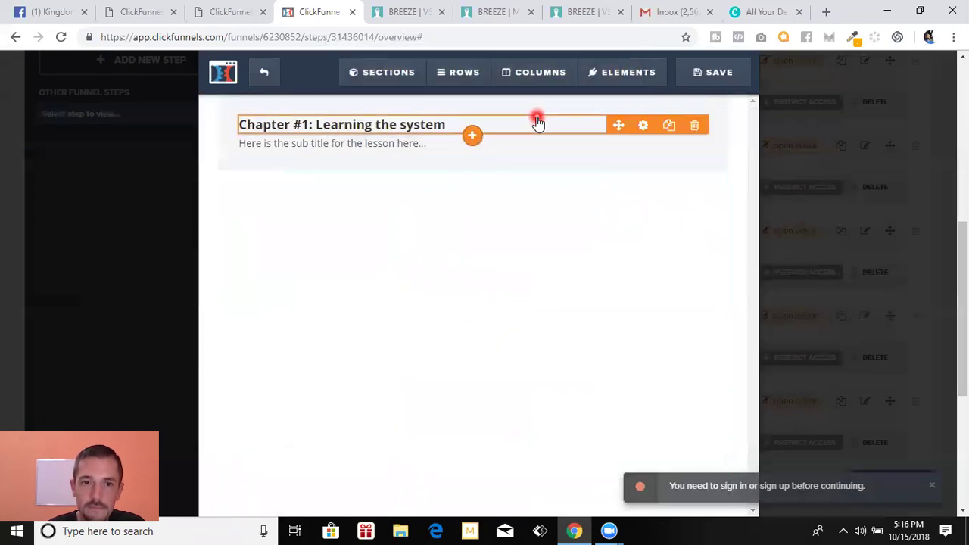
Add a full-width section below the chapter title section and place a one-column row under the chapter's subtitle
mouse_move(471, 173)
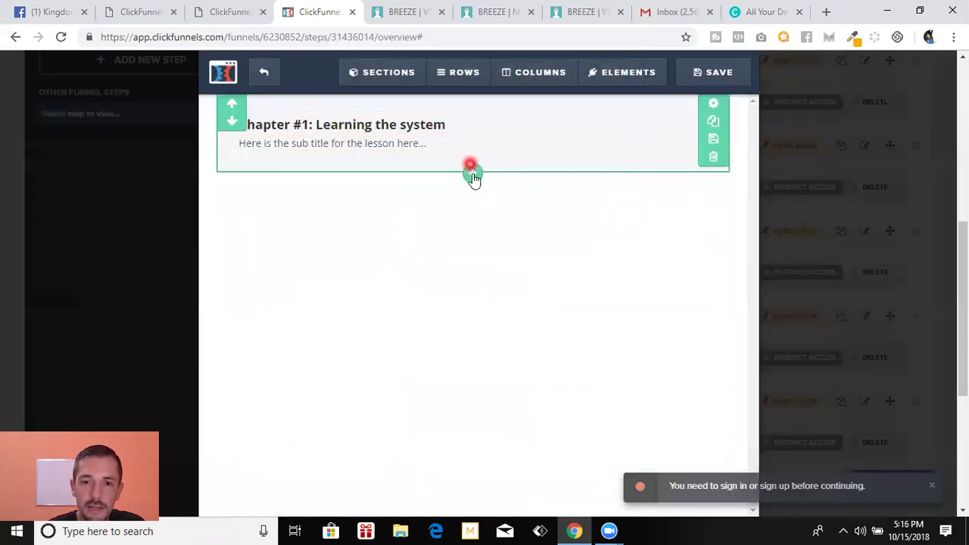
left_click(515, 199)
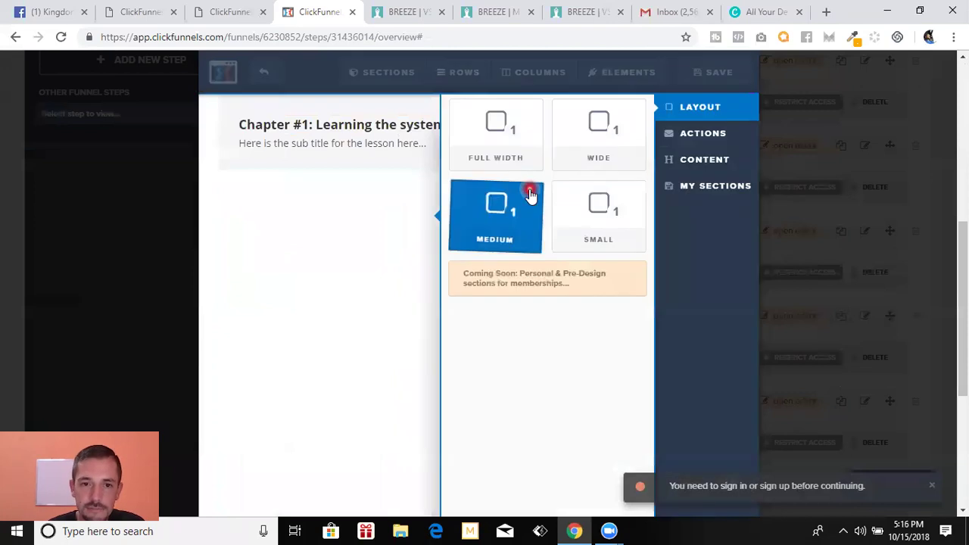
left_click(515, 131)
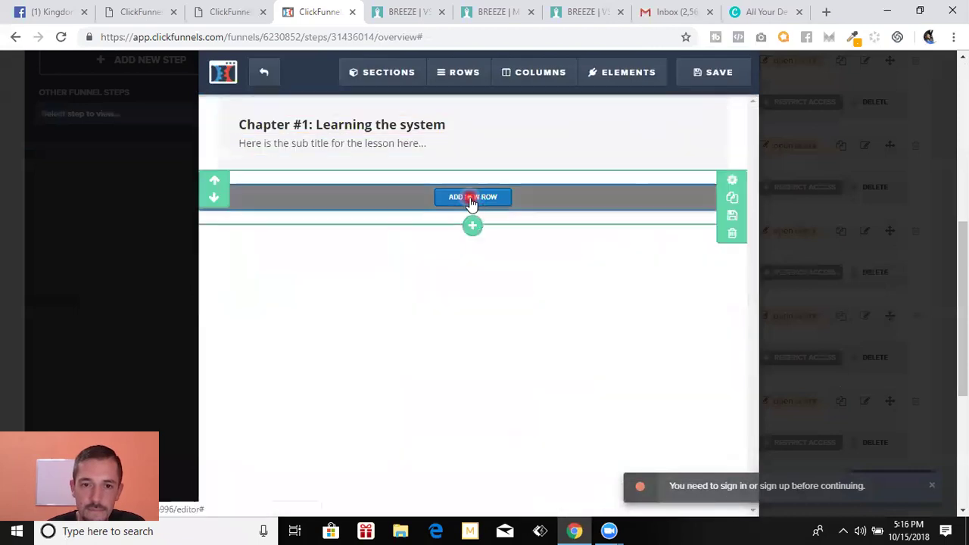
left_click(471, 199)
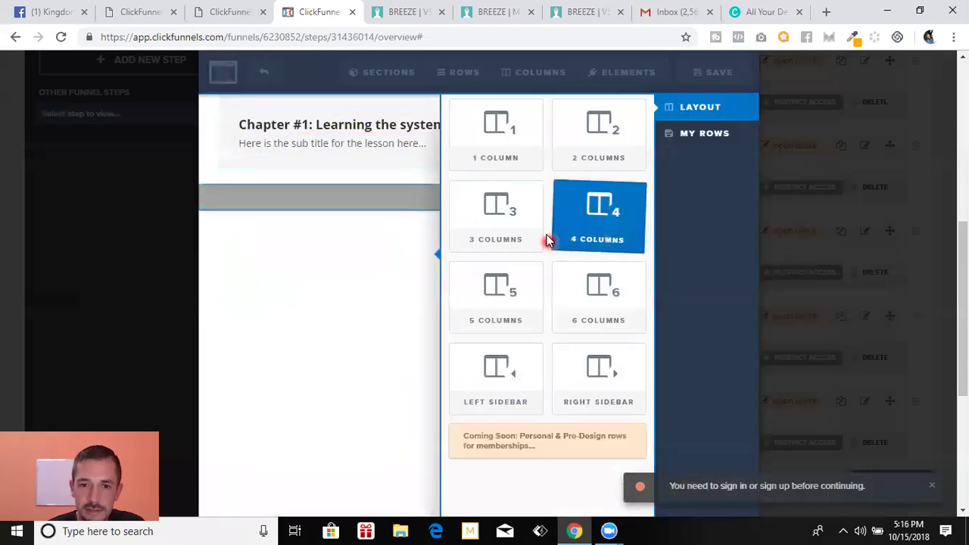
left_click(503, 143)
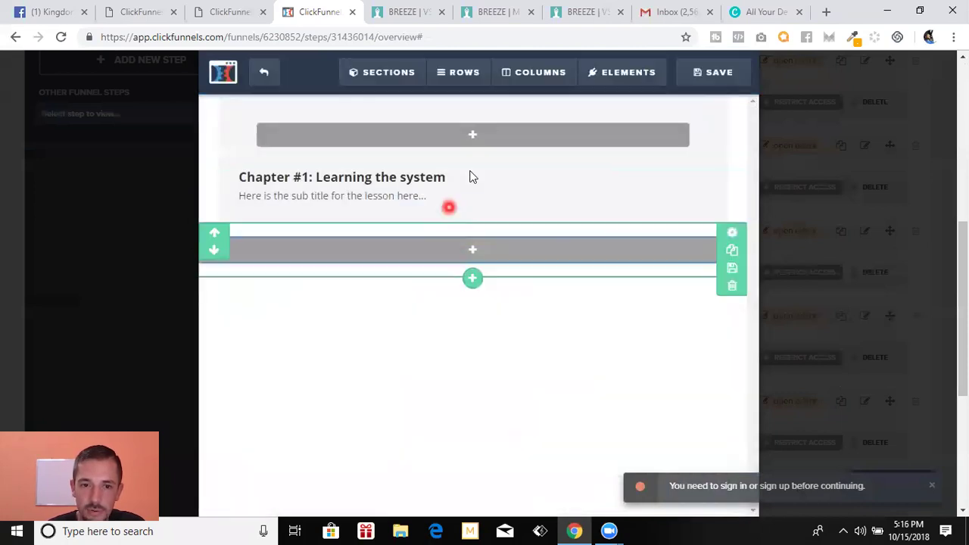
left_click(274, 119)
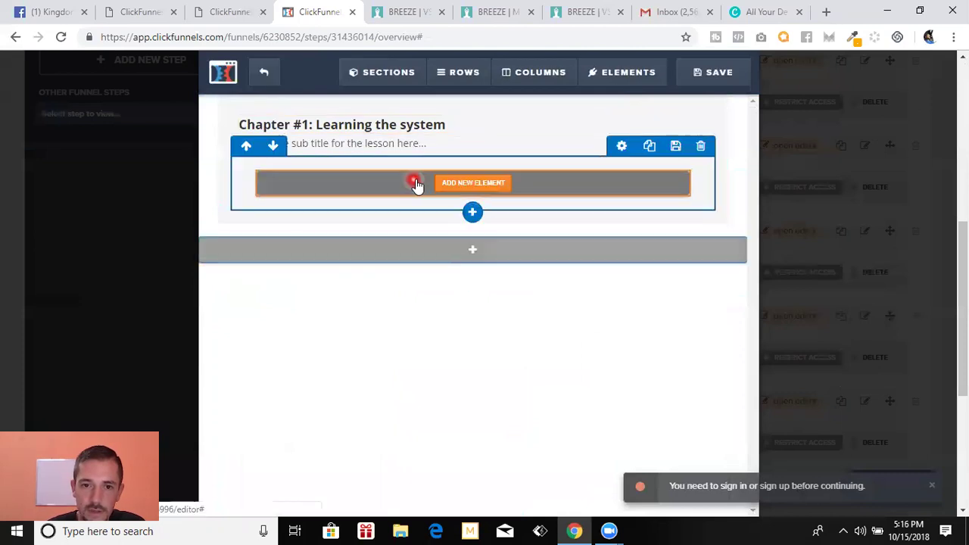
Add a video element to the one-column row under the chapter's subtitle
left_click(458, 186)
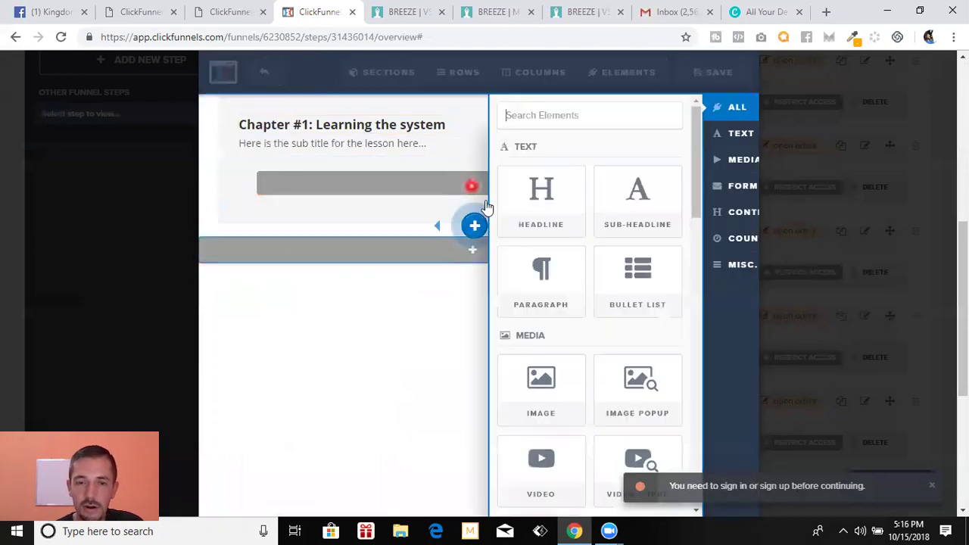
scroll(628, 272, "down", 2)
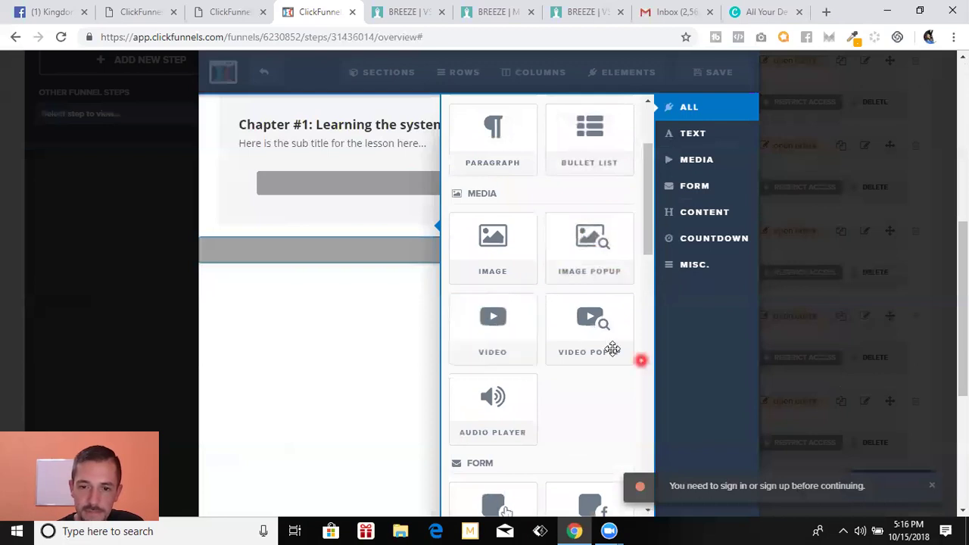
left_click(509, 326)
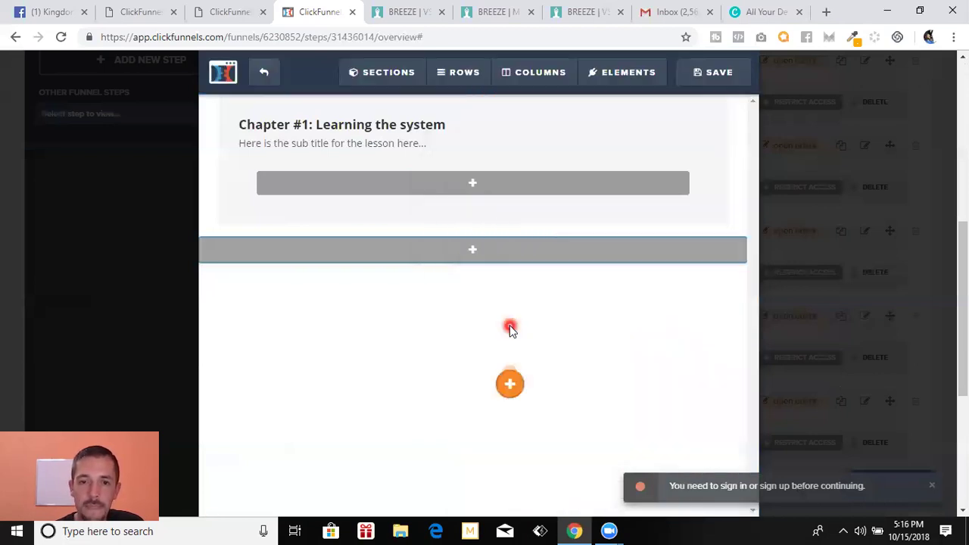
Insert the video under the chapter's subtitle and add a one-column row below it
left_click(474, 189)
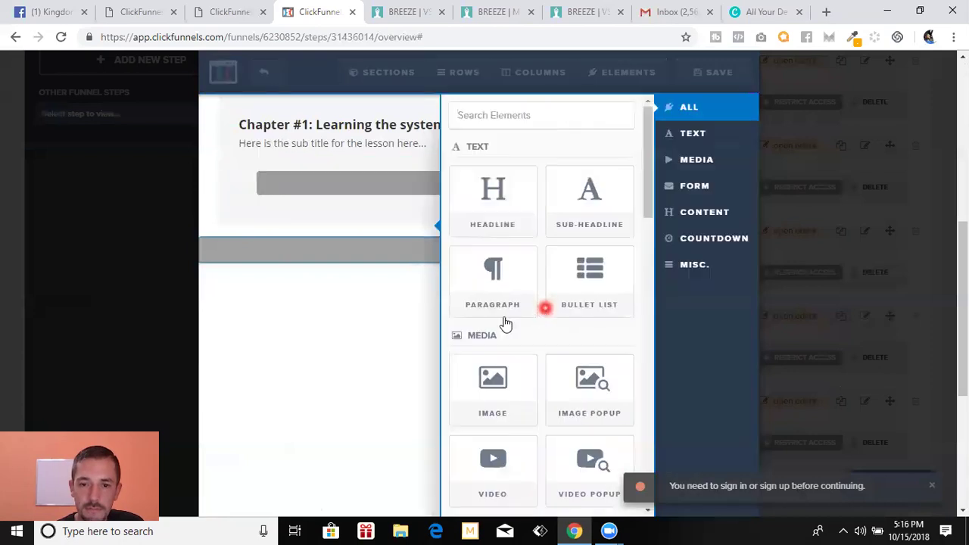
left_click(502, 470)
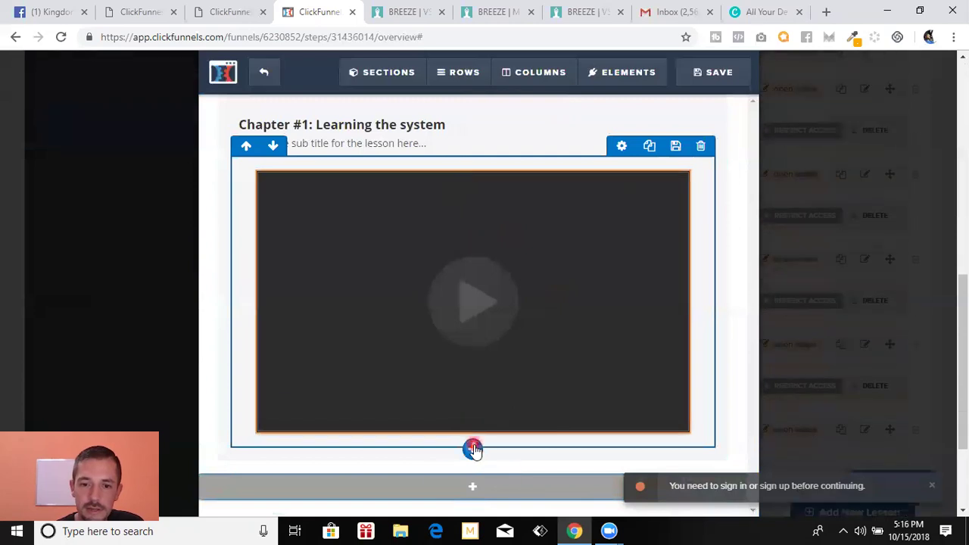
left_click(525, 372)
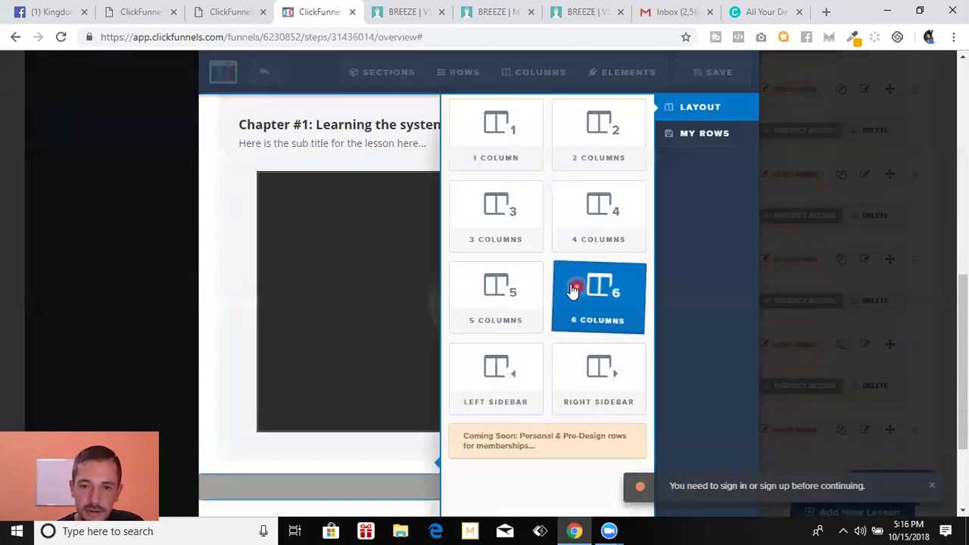
left_click(508, 127)
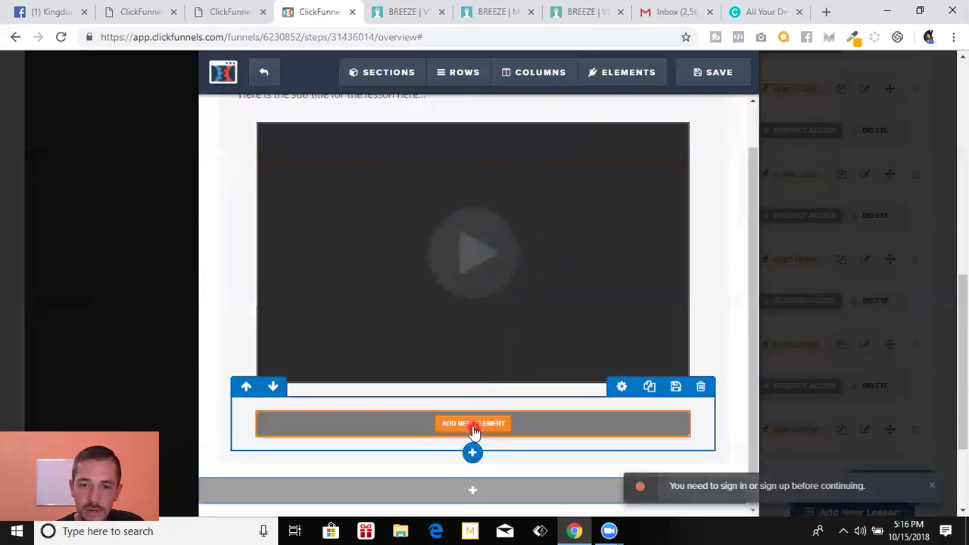
Add a sub-headline element below the lesson video
left_click(481, 425)
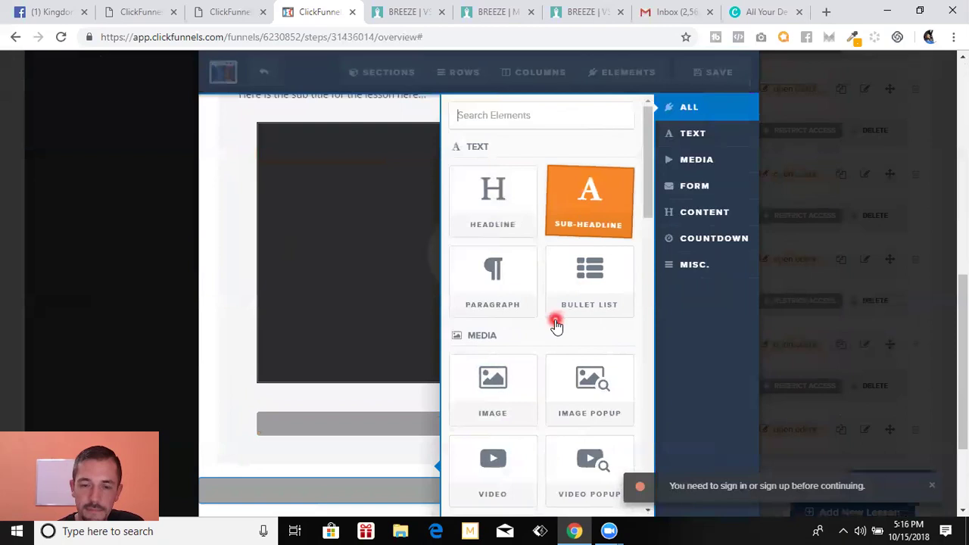
mouse_move(474, 447)
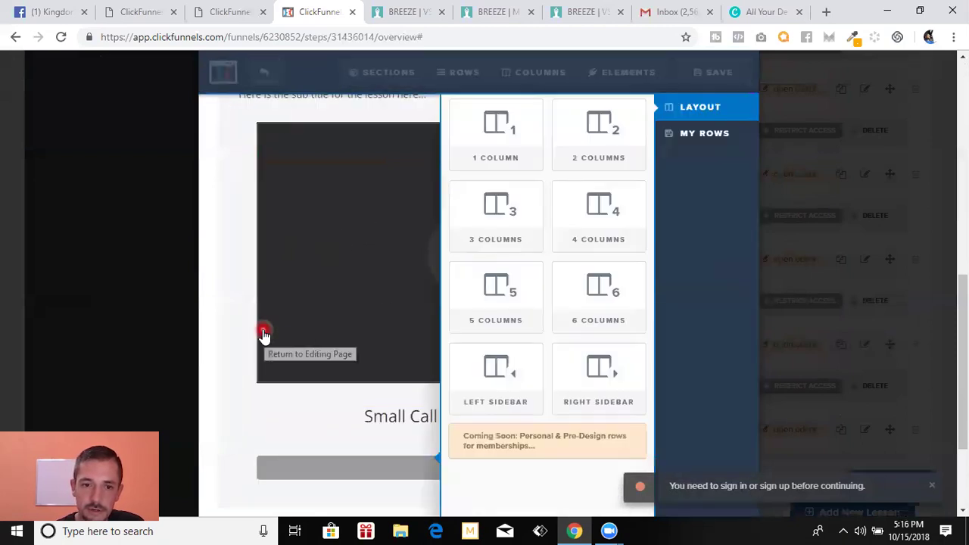
left_click(458, 367)
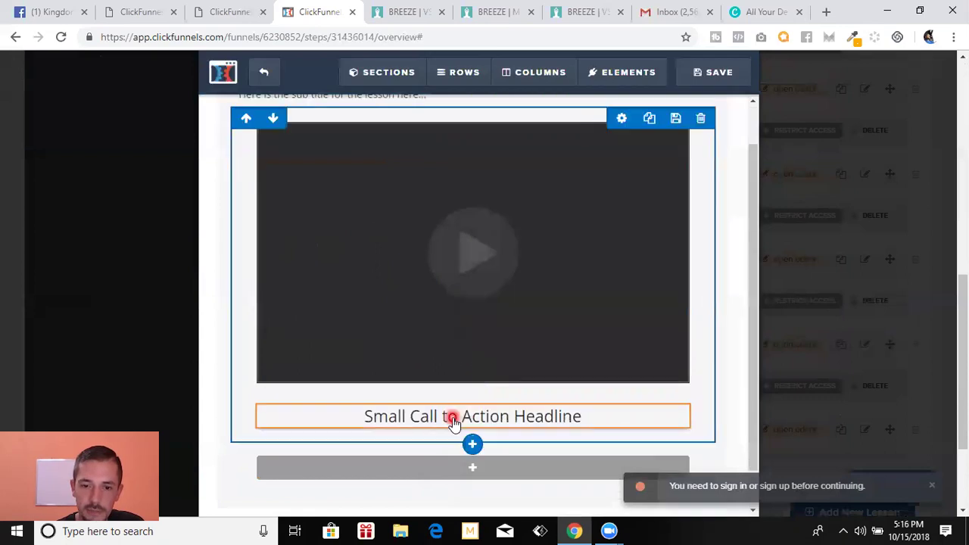
Add a paragraph element below the "Small Call to Action Headline" text
left_click(473, 430)
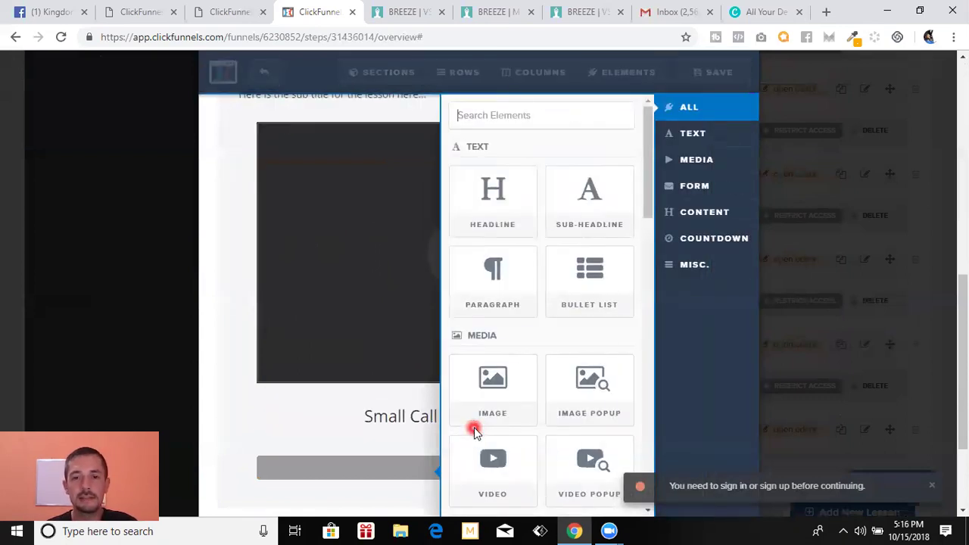
scroll(568, 268, "down", 5)
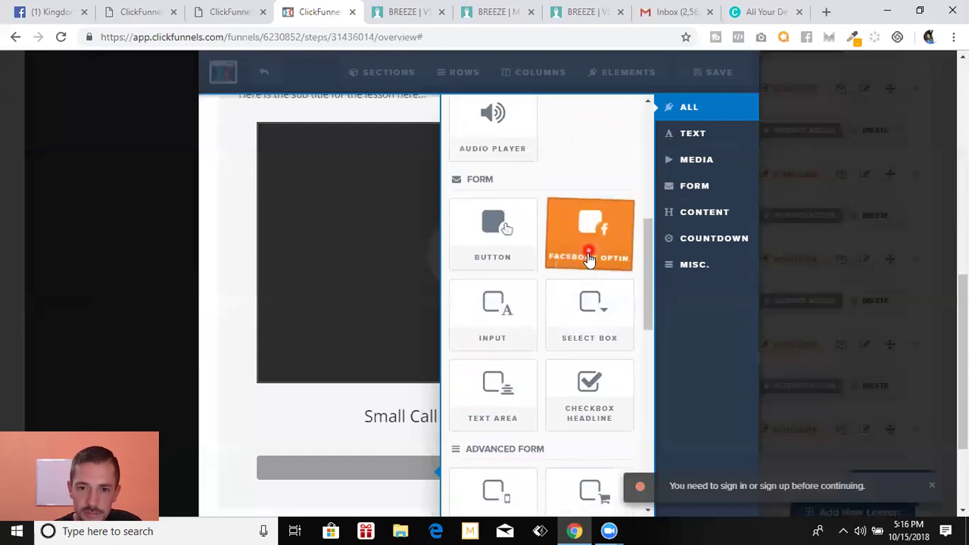
scroll(573, 267, "up", 4)
scroll(574, 266, "down", 3)
scroll(574, 266, "up", 3)
scroll(574, 266, "up", 1)
left_click_drag(492, 146, 491, 298)
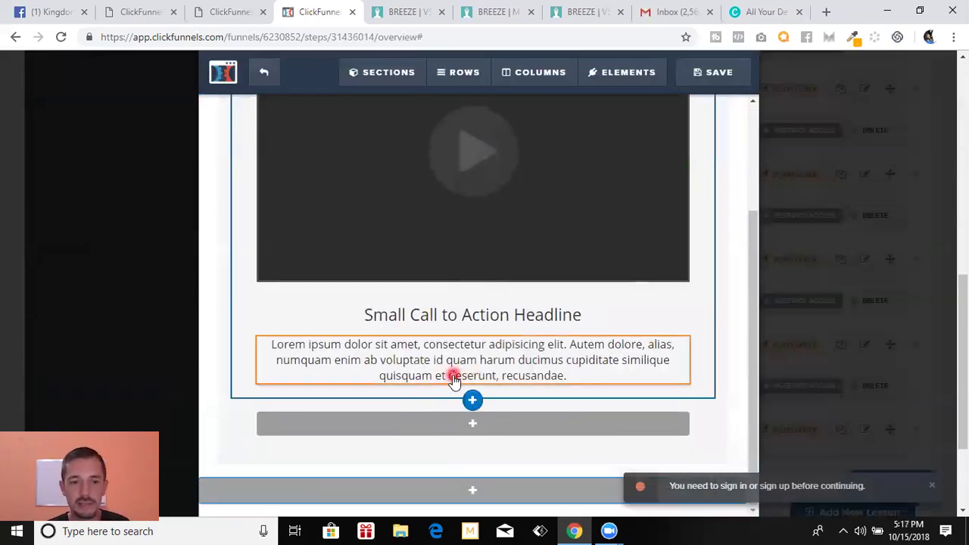
Center the chapter title "Chapter #1: Learning the system"
scroll(576, 410, "up", 3)
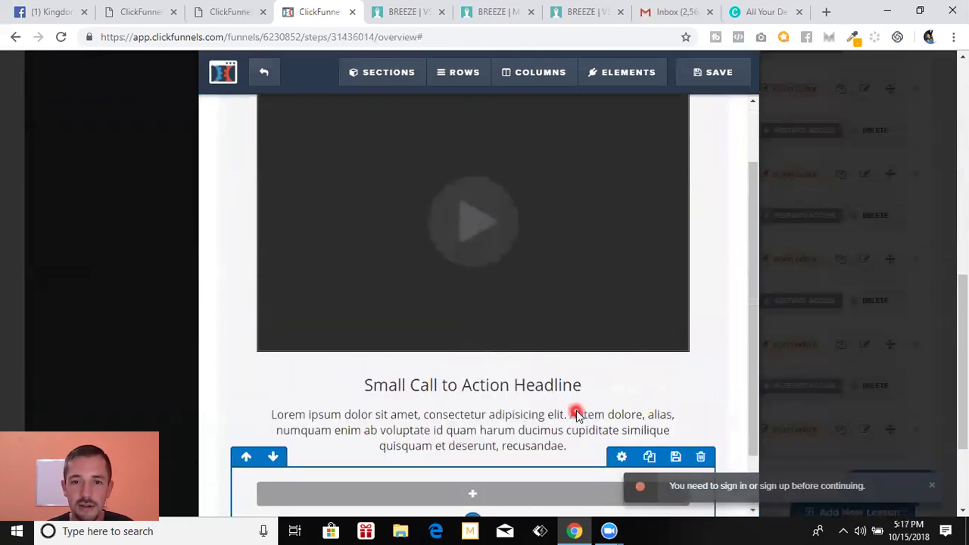
left_click(413, 147)
left_click(353, 123)
left_click(420, 130)
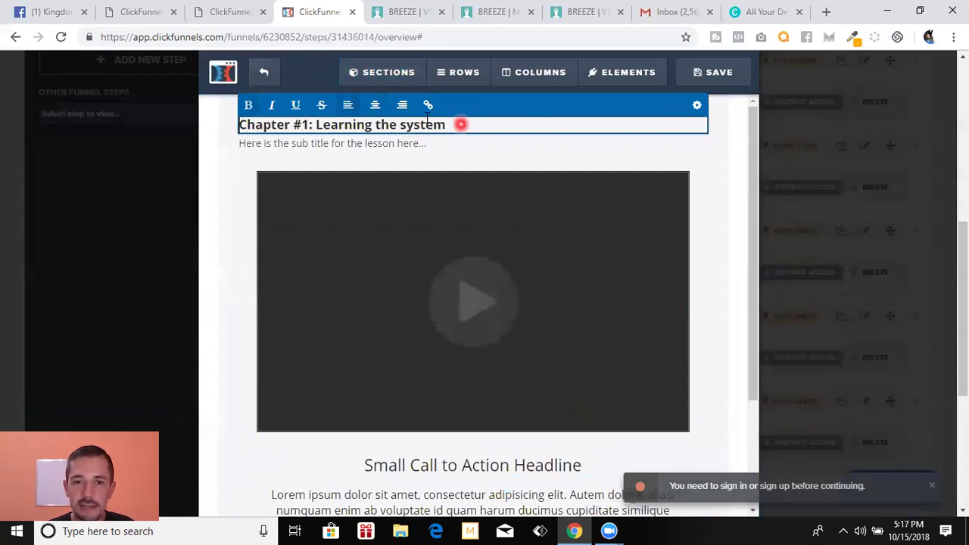
left_click(375, 104)
left_click(558, 125)
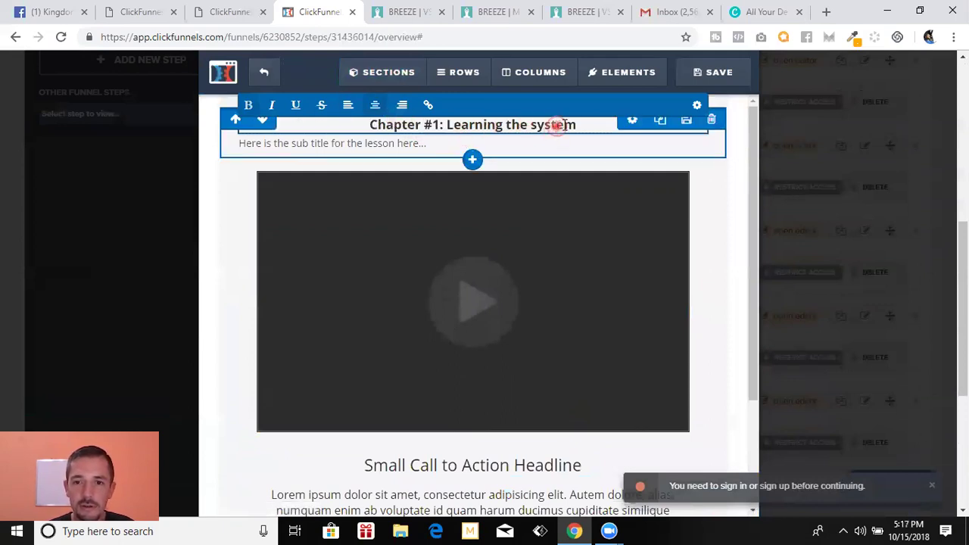
Increase the font size of the chapter title in its settings
left_click(696, 106)
left_click(724, 159)
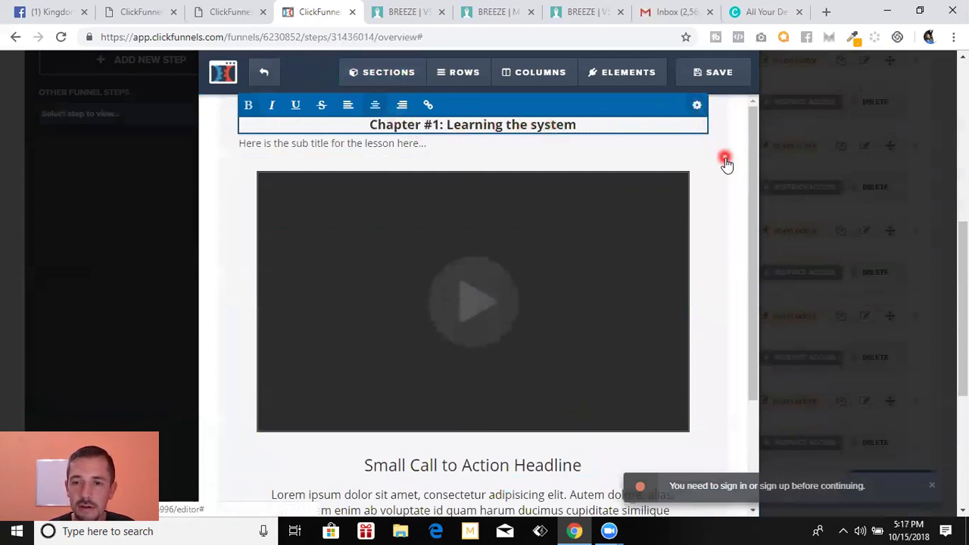
left_click(701, 140)
left_click(605, 184)
left_click(604, 255)
mouse_move(604, 255)
left_mouse_down()
mouse_move(620, 262)
mouse_move(610, 255)
left_mouse_up()
Center the subtitle below the chapter title
left_click(392, 151)
left_click(289, 149)
left_click(297, 150)
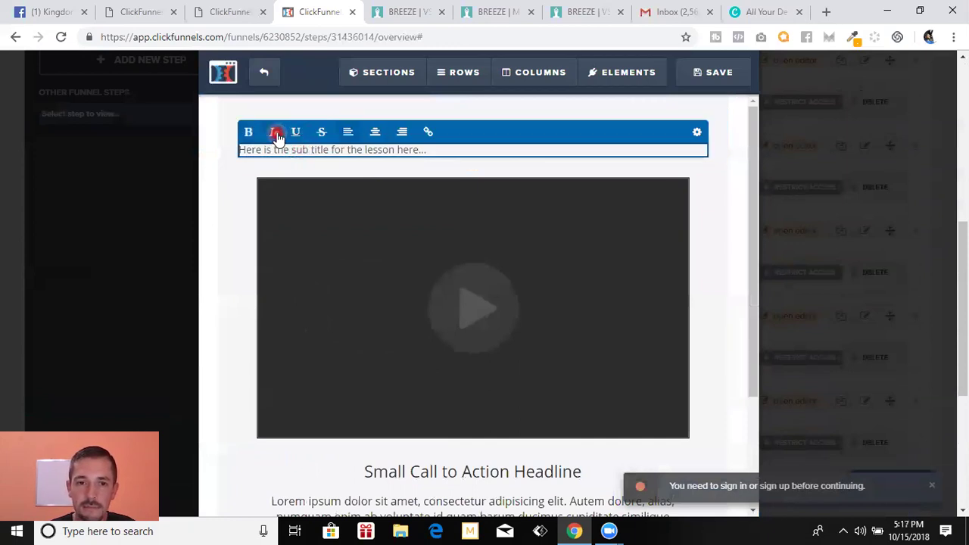
left_click(374, 132)
left_click(721, 206)
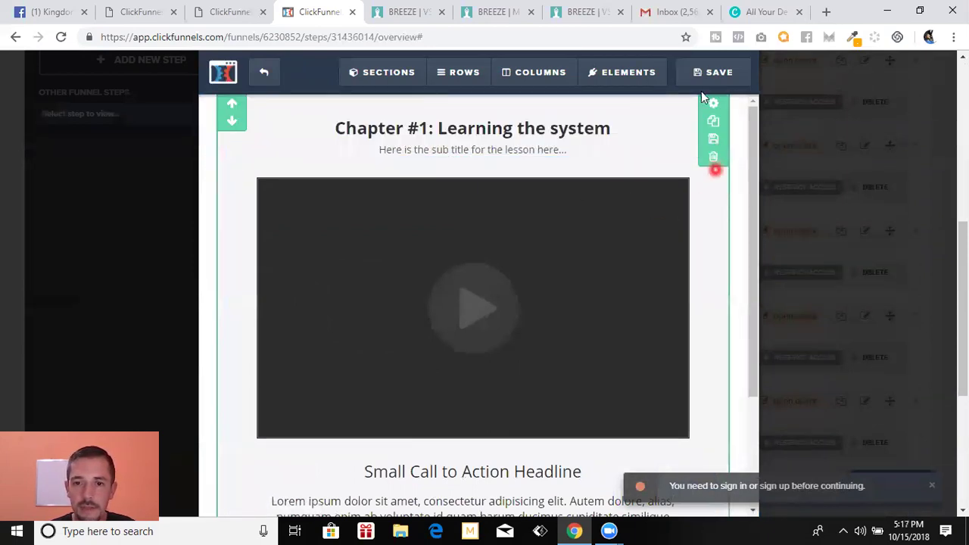
Save the lesson page and exit the lesson editor
left_click(706, 76)
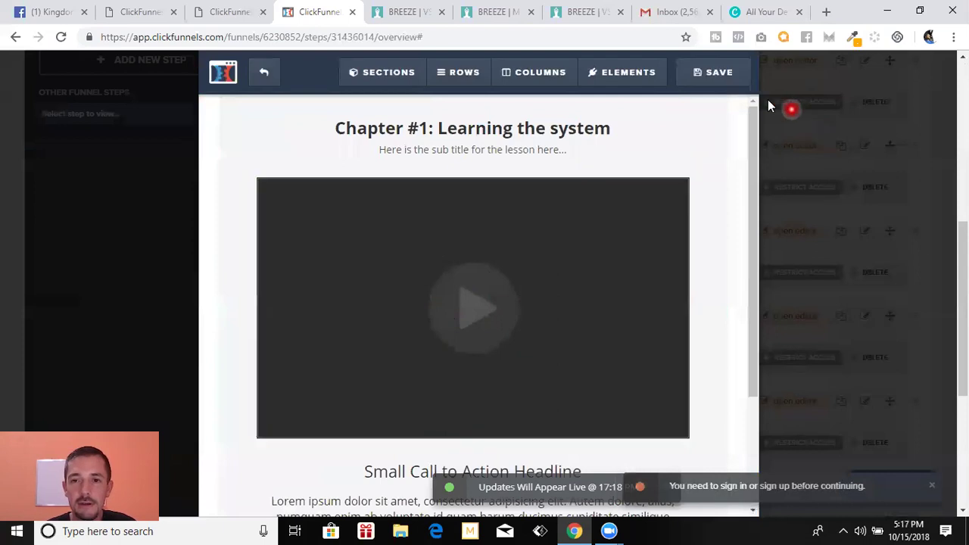
left_click(713, 72)
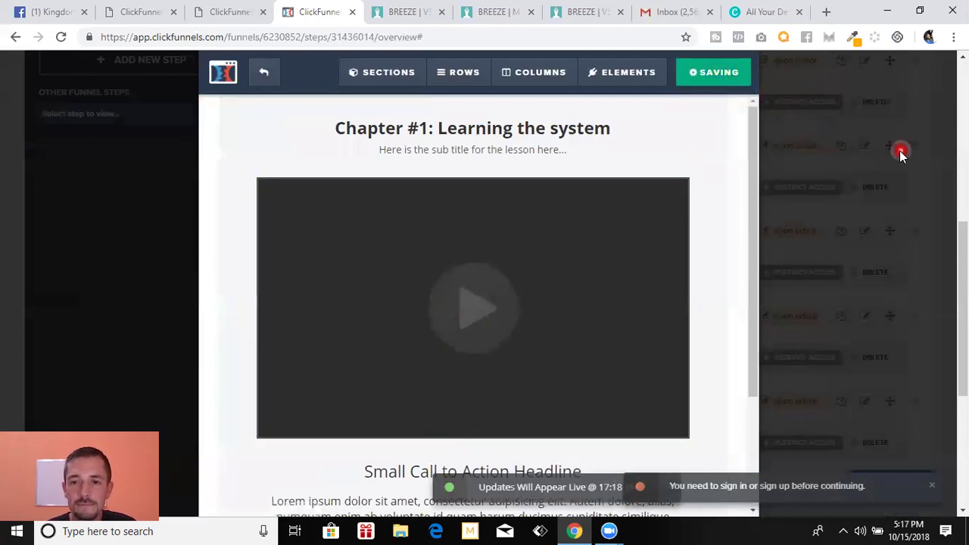
left_click(264, 71)
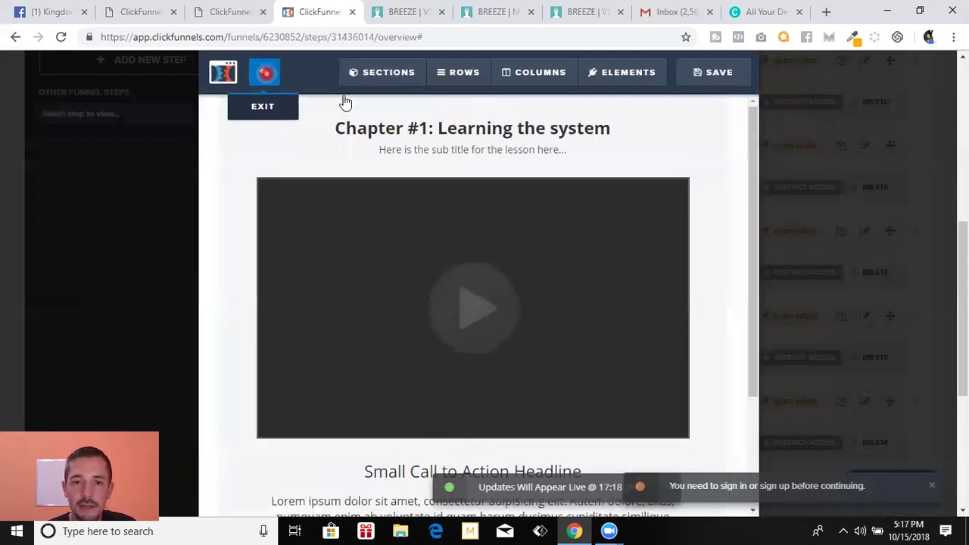
Open the Membership Area design in the page editor and look over its lesson layout
scroll(461, 193, "up", 3)
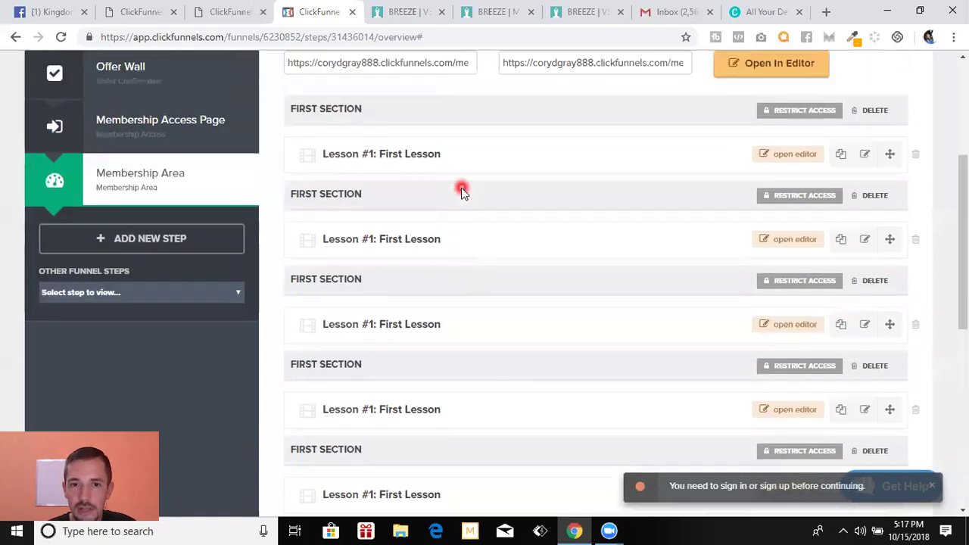
scroll(461, 189, "up", 4)
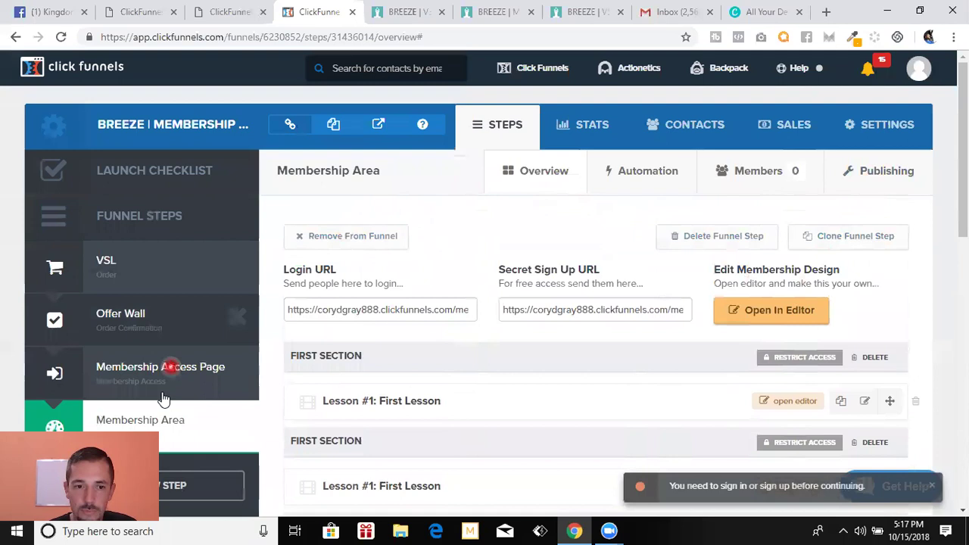
left_click(170, 428)
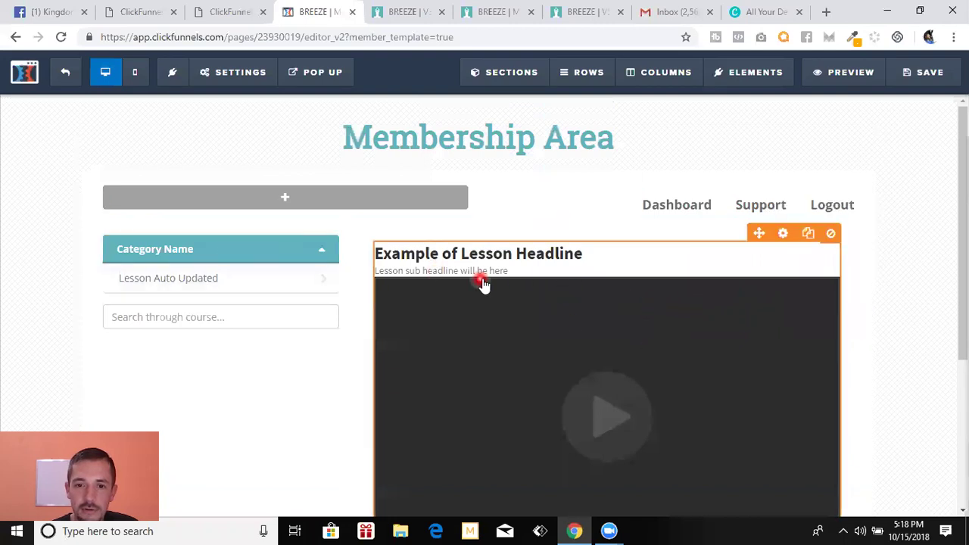
scroll(529, 302, "down", 3)
scroll(608, 330, "up", 3)
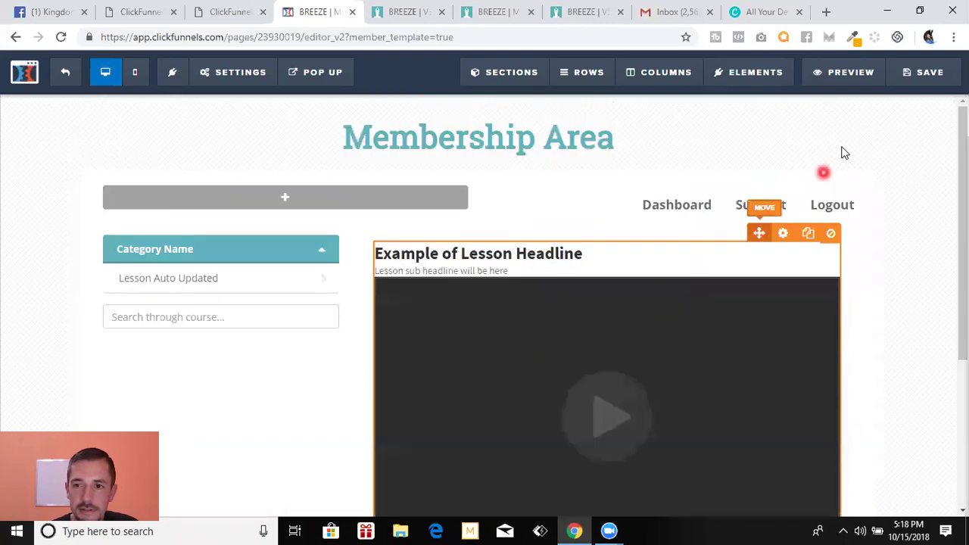